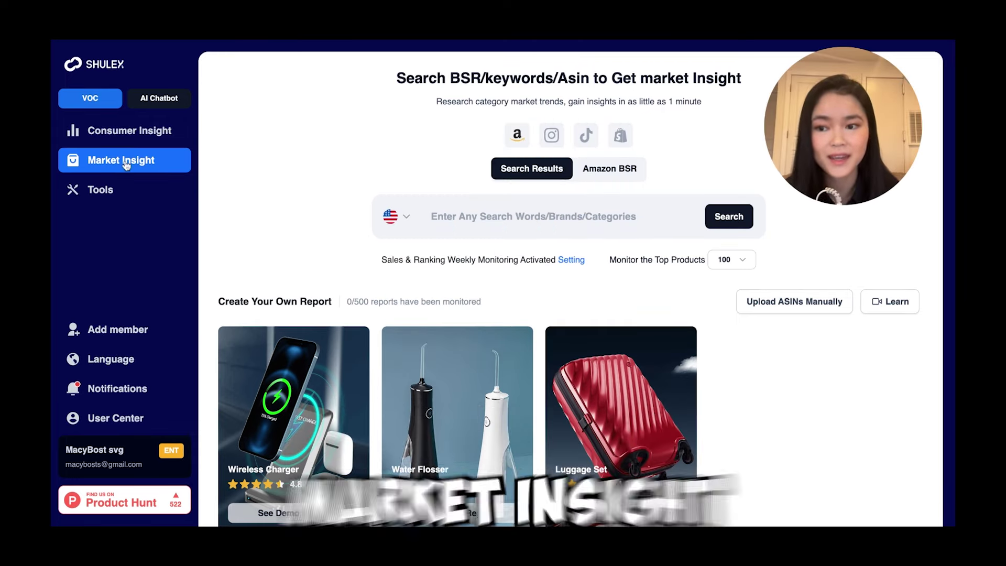
Search the US marketplace's Market Insight for 'pastels'.
{"action": "left_click", "coordinate": [397, 217]}
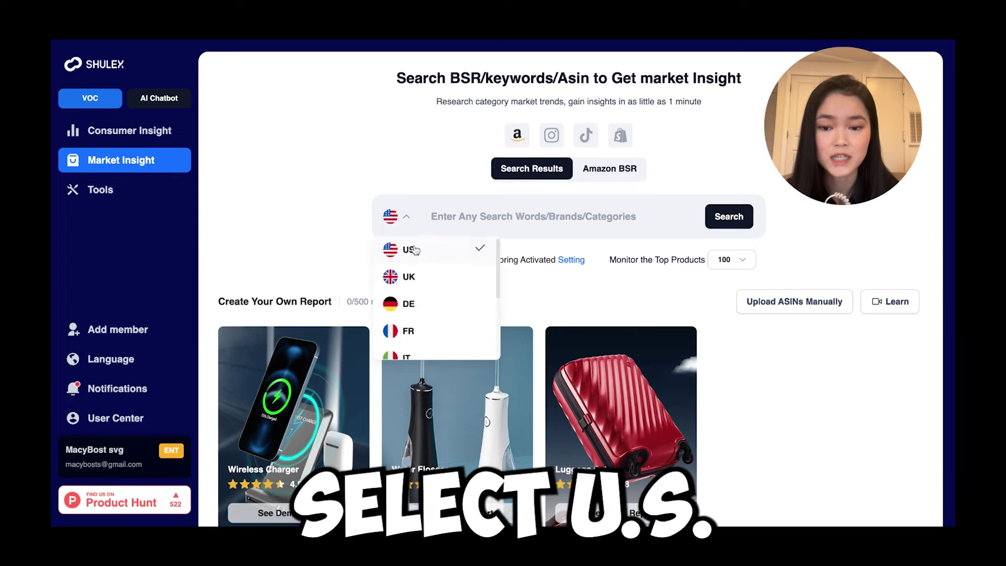
{"action": "left_click", "coordinate": [408, 220]}
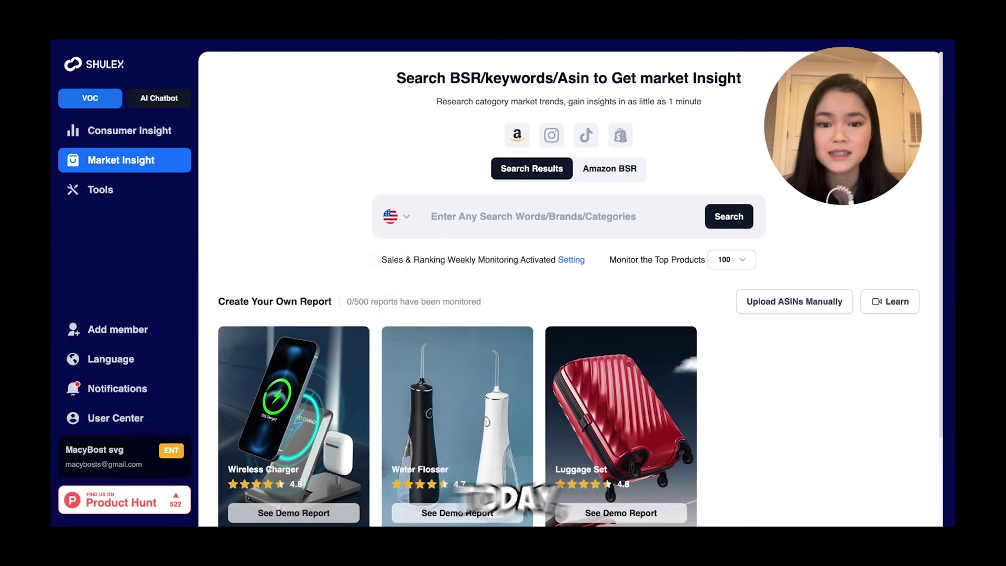
{"action": "left_click", "coordinate": [520, 217]}
{"action": "type", "text": "paste"}
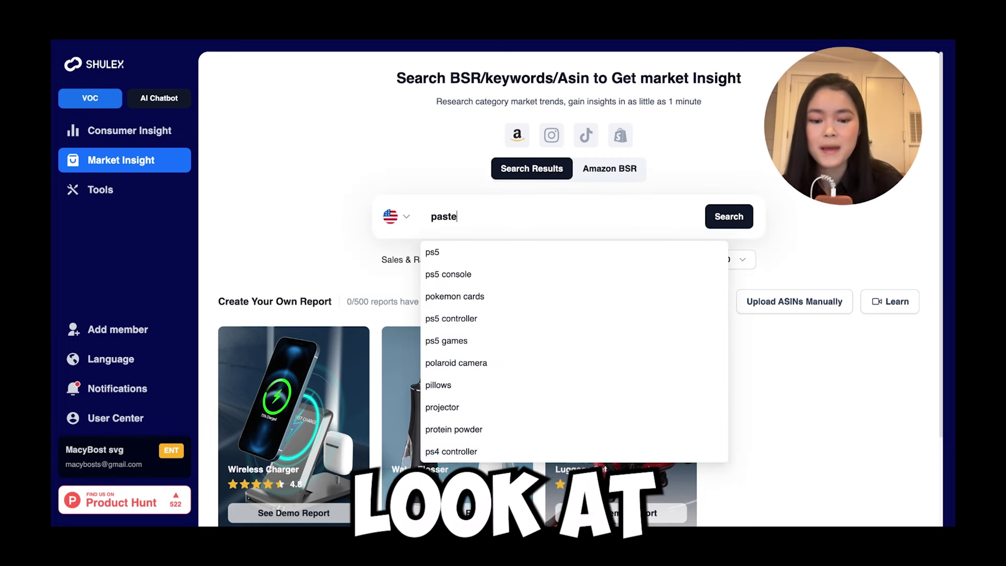
{"action": "type", "text": "ls"}
{"action": "key", "text": "Return"}
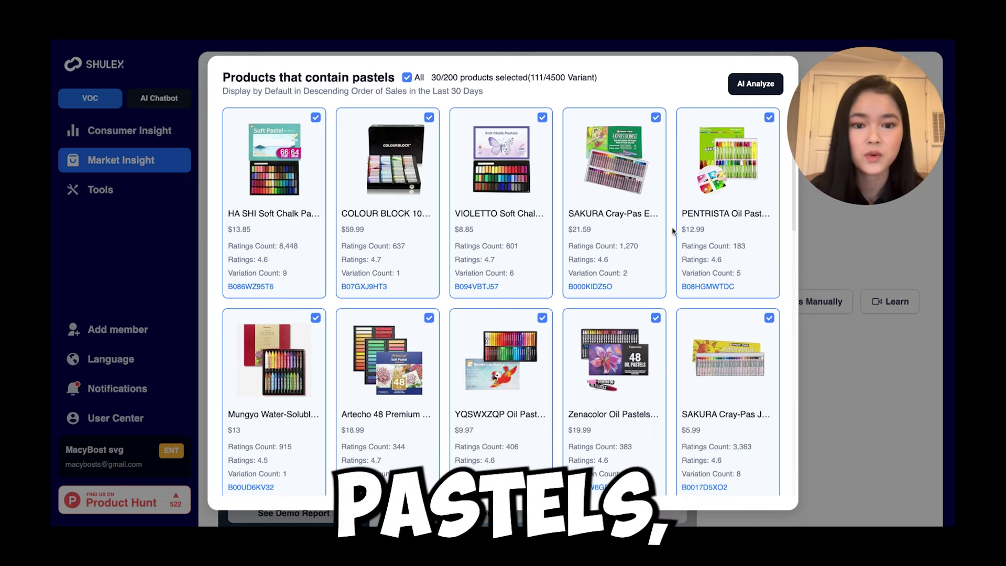
Look over the 30 selected pastel products and run the AI analysis on them.
{"action": "scroll", "coordinate": [674, 233], "scroll_direction": "down", "scroll_amount": 6}
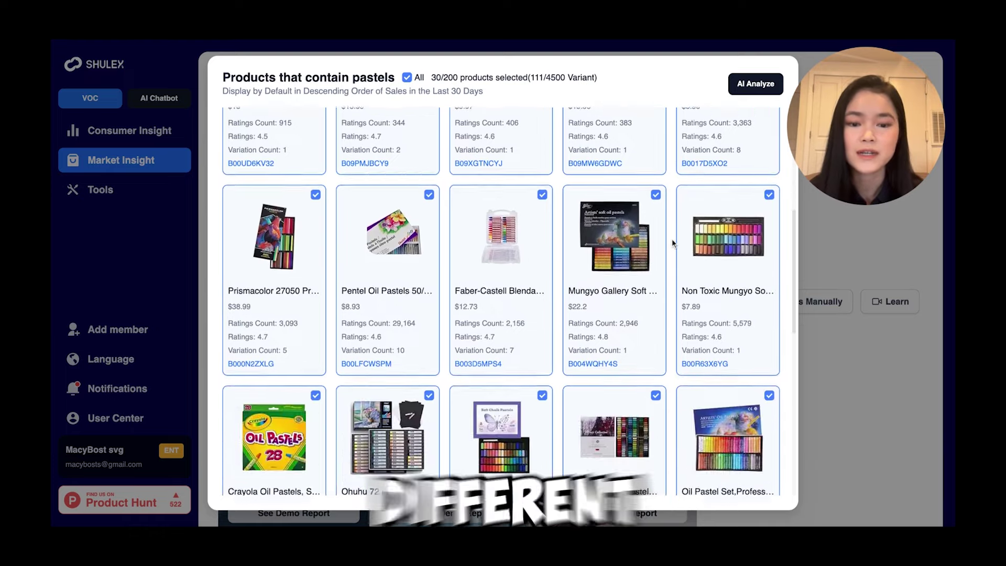
{"action": "scroll", "coordinate": [673, 242], "scroll_direction": "down", "scroll_amount": 1}
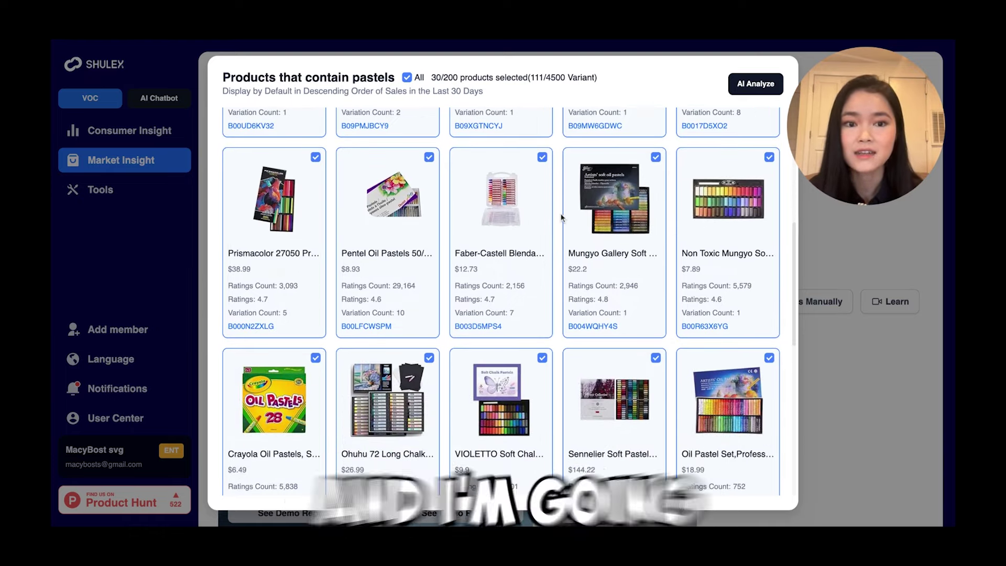
{"action": "scroll", "coordinate": [562, 218], "scroll_direction": "up", "scroll_amount": 7}
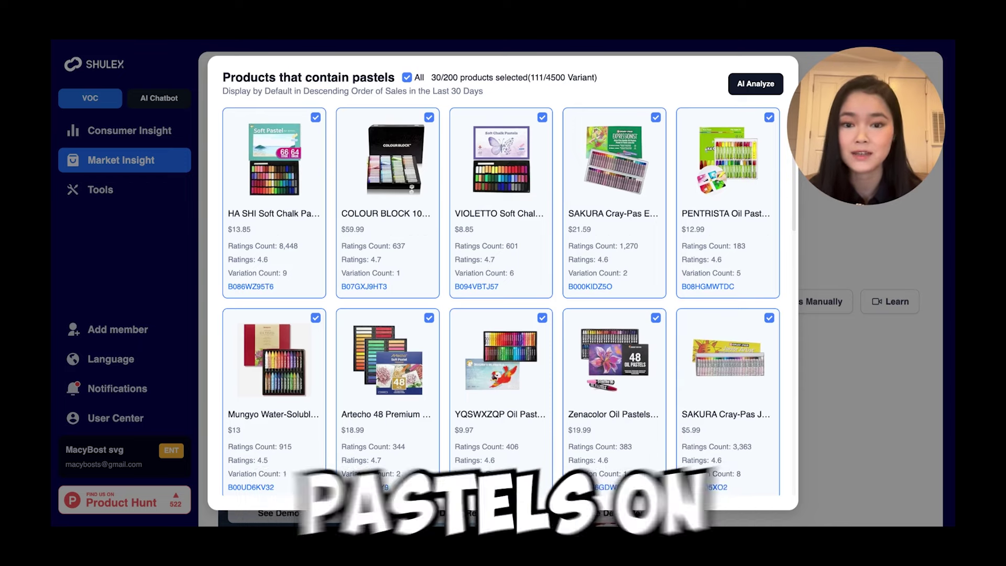
{"action": "left_click", "coordinate": [743, 91]}
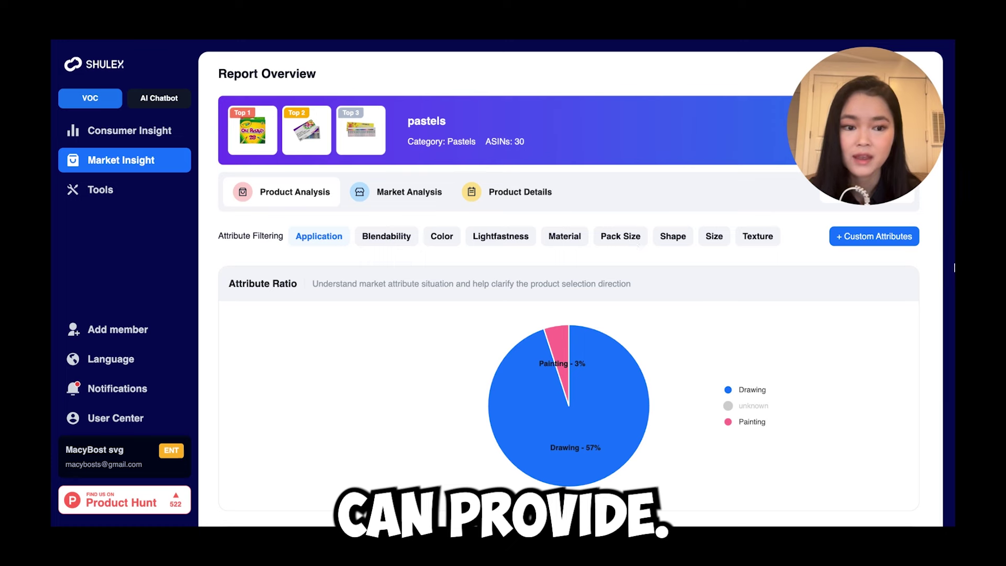
Scroll the pastels Report Overview to view the application breakdown.
{"action": "scroll", "coordinate": [935, 293], "scroll_direction": "down", "scroll_amount": 1}
{"action": "scroll", "coordinate": [935, 292], "scroll_direction": "up", "scroll_amount": 1}
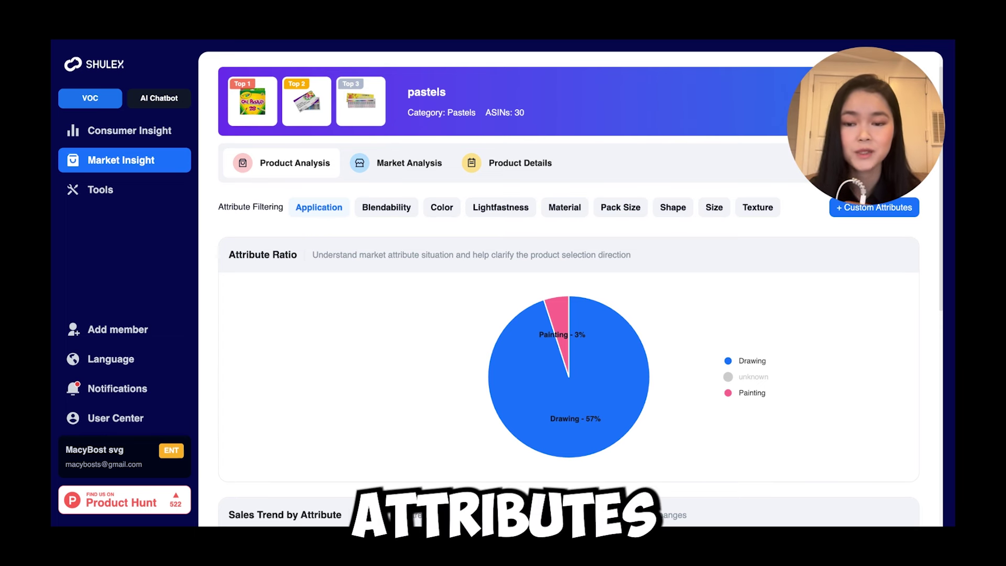
{"action": "scroll", "coordinate": [577, 288], "scroll_direction": "up", "scroll_amount": 1}
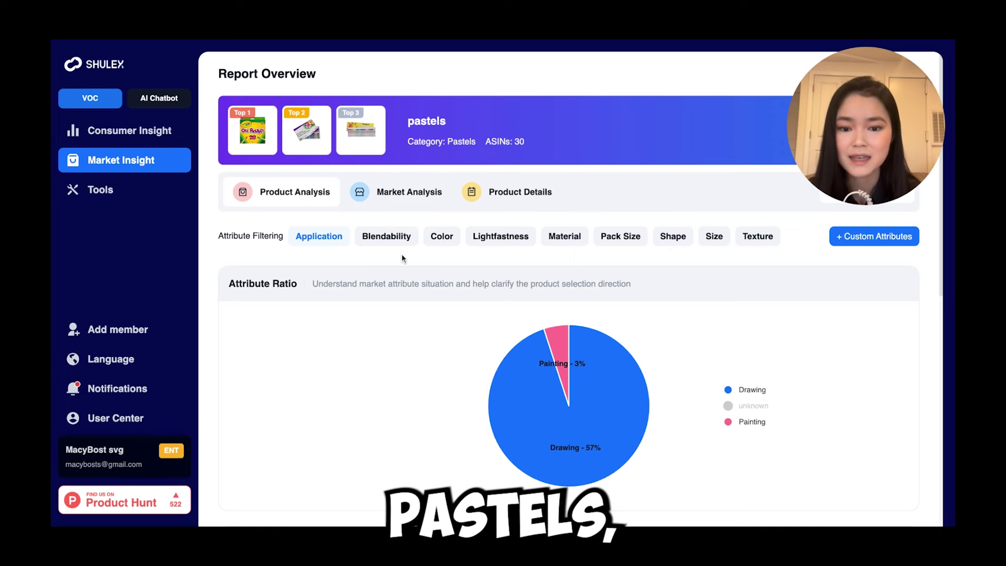
Switch the attribute ratio chart to Color, with Multicolor largest at 20%.
{"action": "left_click", "coordinate": [439, 239]}
{"action": "scroll", "coordinate": [498, 251], "scroll_direction": "down", "scroll_amount": 1}
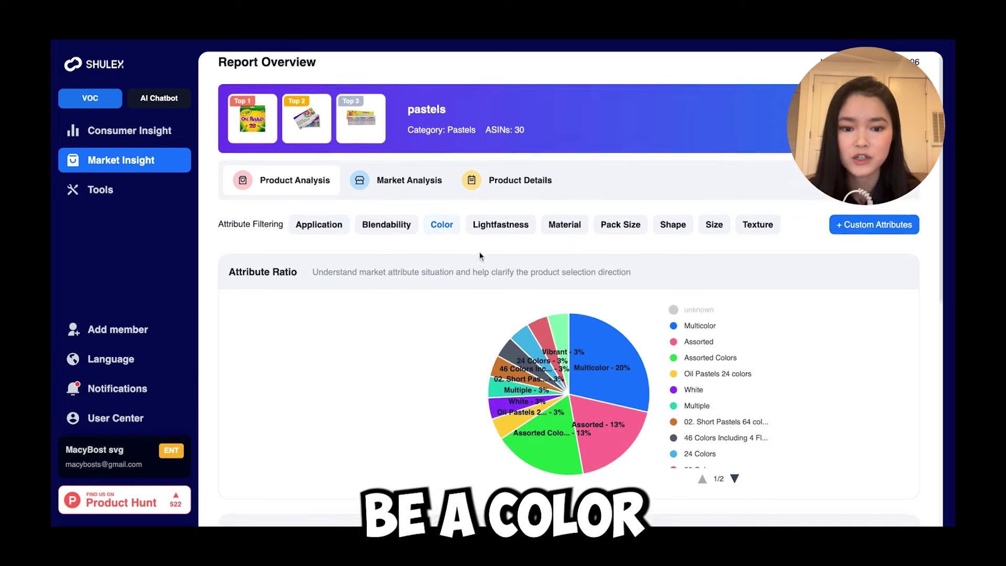
{"action": "scroll", "coordinate": [576, 314], "scroll_direction": "up", "scroll_amount": 1}
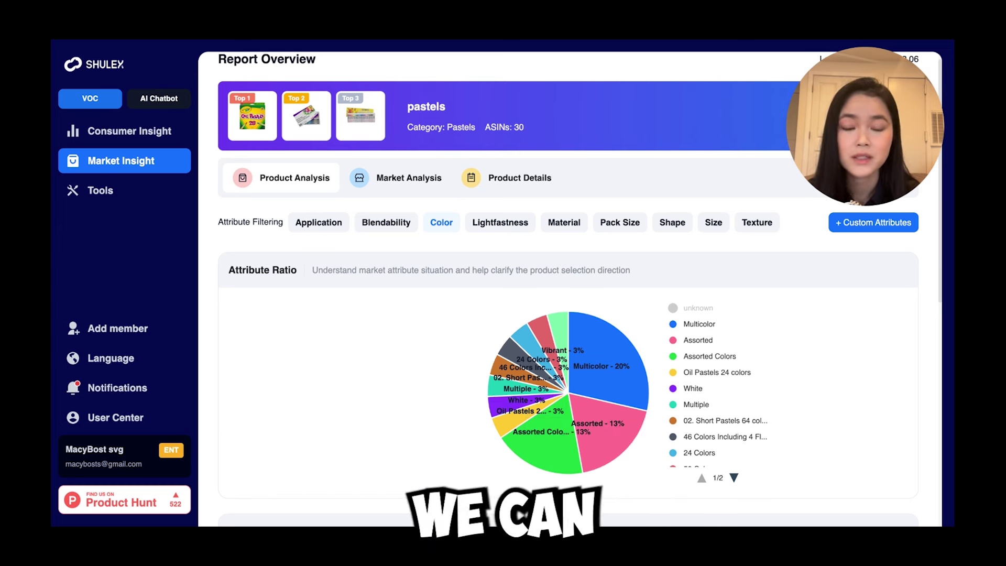
Compare the Material and Pack Size shares in the attribute ratio chart.
{"action": "left_click", "coordinate": [560, 226]}
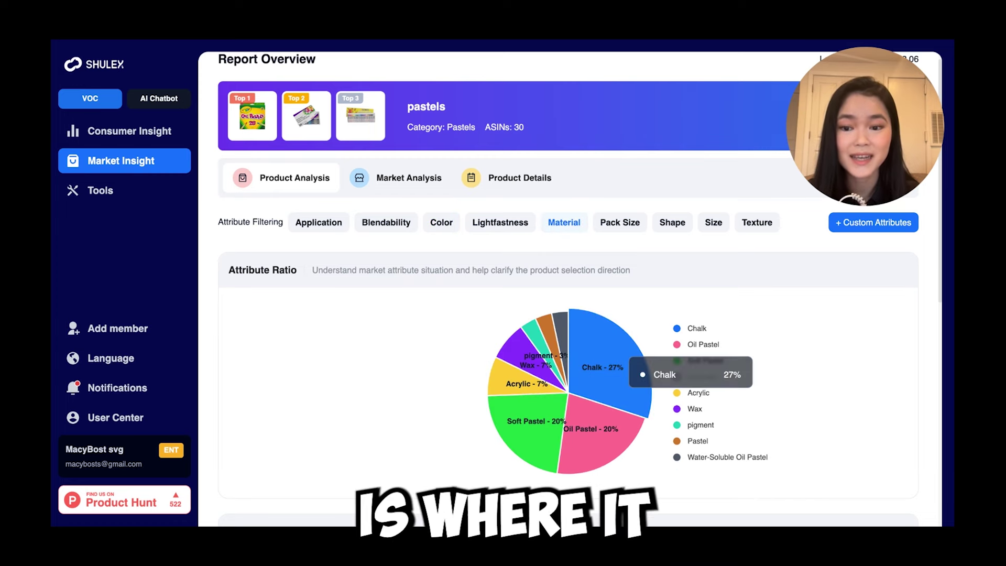
{"action": "mouse_move", "coordinate": [607, 431]}
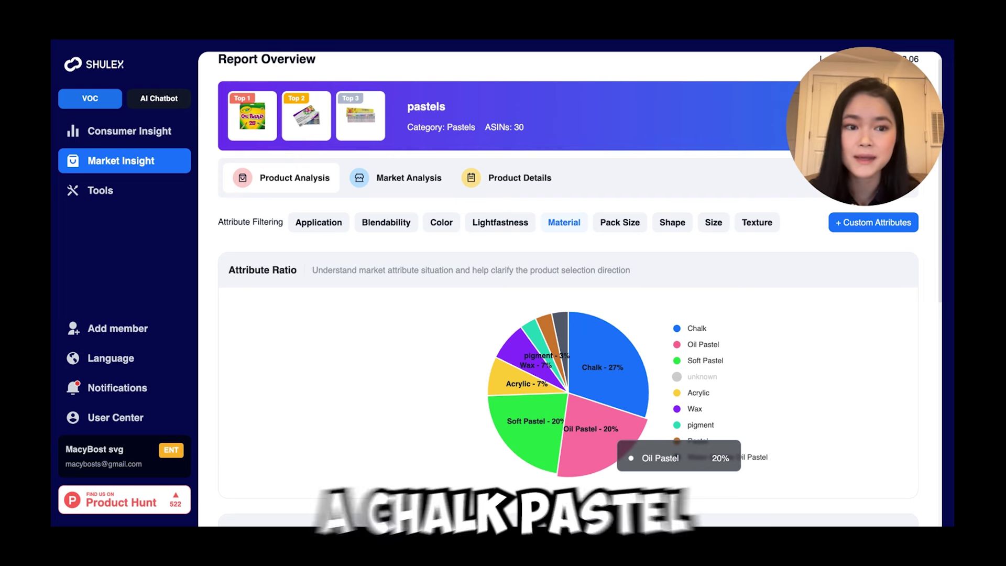
{"action": "left_click", "coordinate": [636, 226]}
{"action": "mouse_move", "coordinate": [614, 357]}
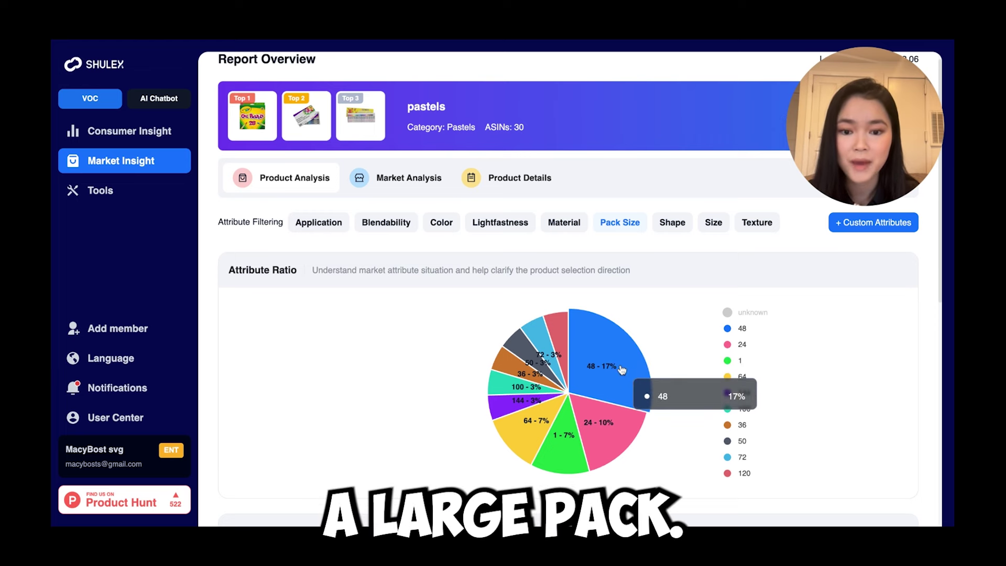
{"action": "mouse_move", "coordinate": [587, 414]}
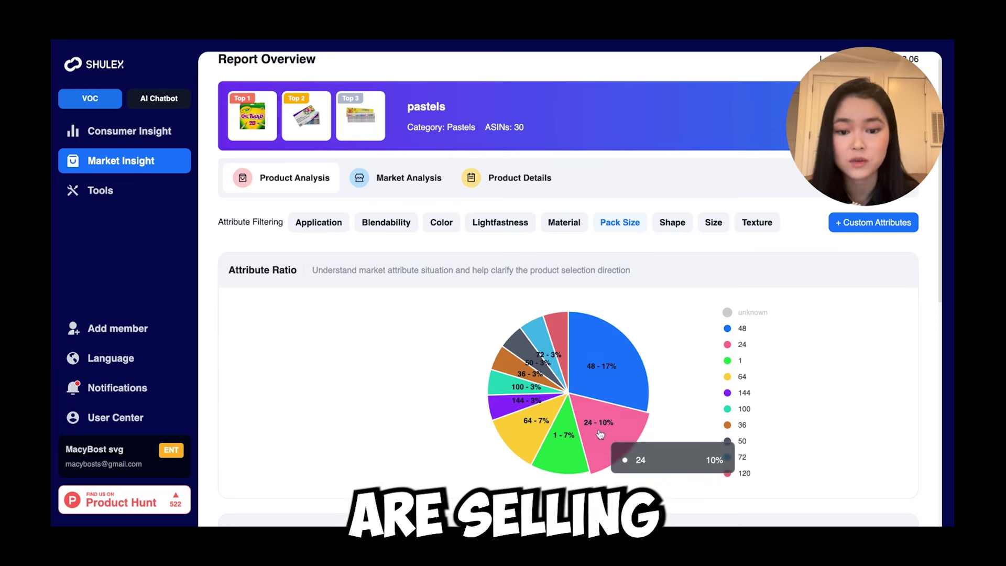
{"action": "mouse_move", "coordinate": [535, 379]}
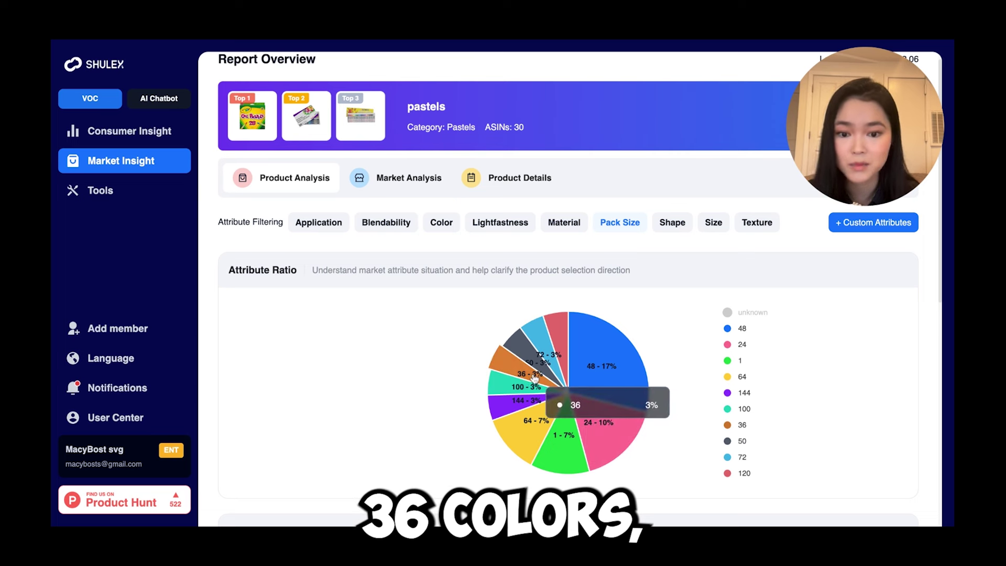
{"action": "mouse_move", "coordinate": [564, 343]}
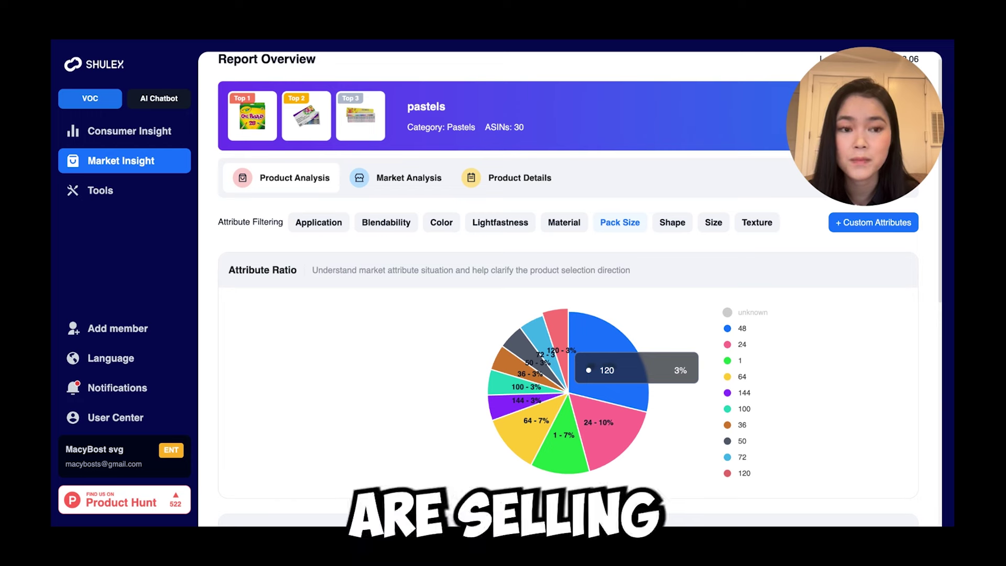
Show the Shape breakdown, led by Square at 30%, then open Custom Attributes.
{"action": "left_click", "coordinate": [673, 222]}
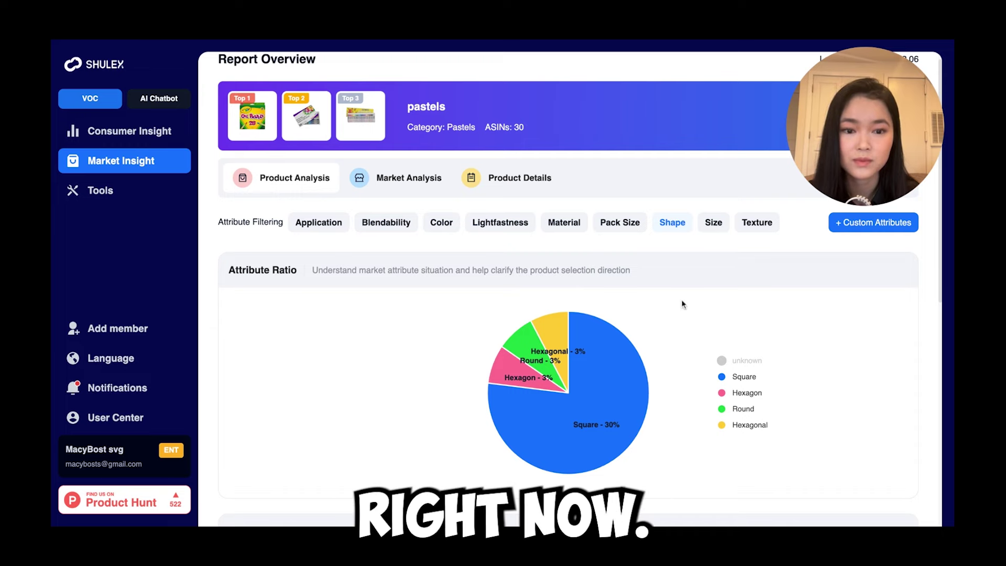
{"action": "scroll", "coordinate": [683, 304], "scroll_direction": "up", "scroll_amount": 1}
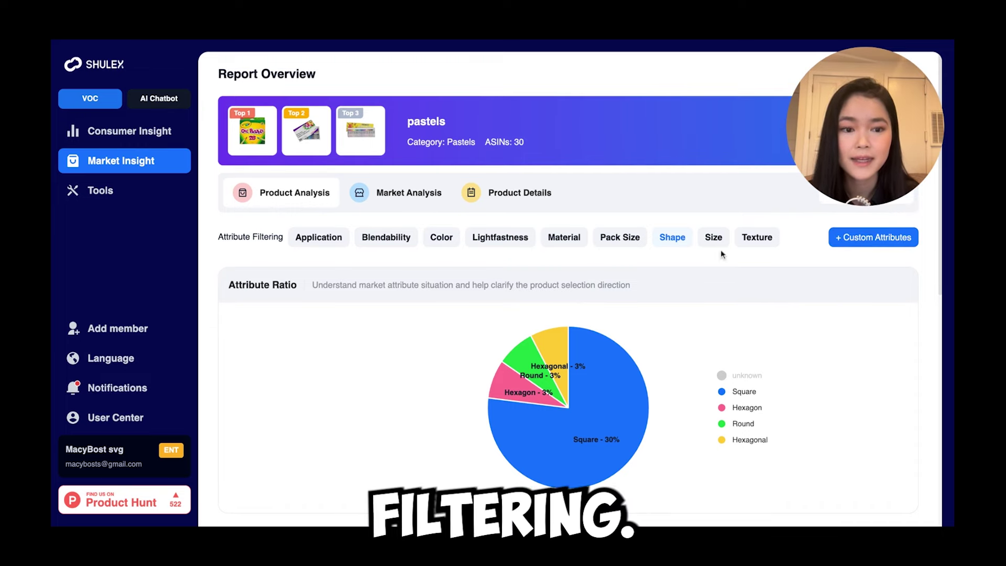
{"action": "left_click", "coordinate": [861, 247]}
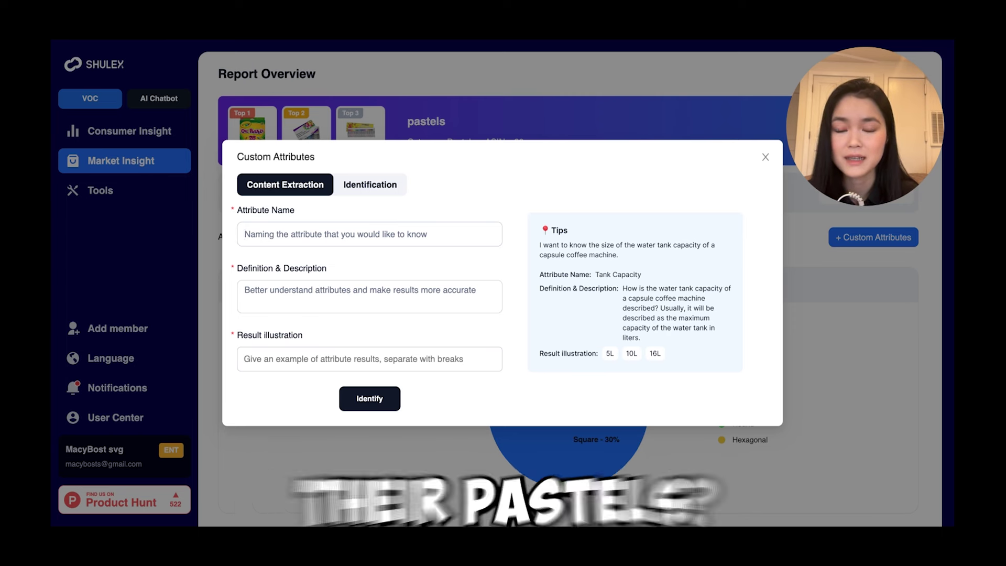
Create a 'Packaging' attribute about pastel packaging material, examples 'wooden box cardboard box', and identify it.
{"action": "type", "text": "Packaging"}
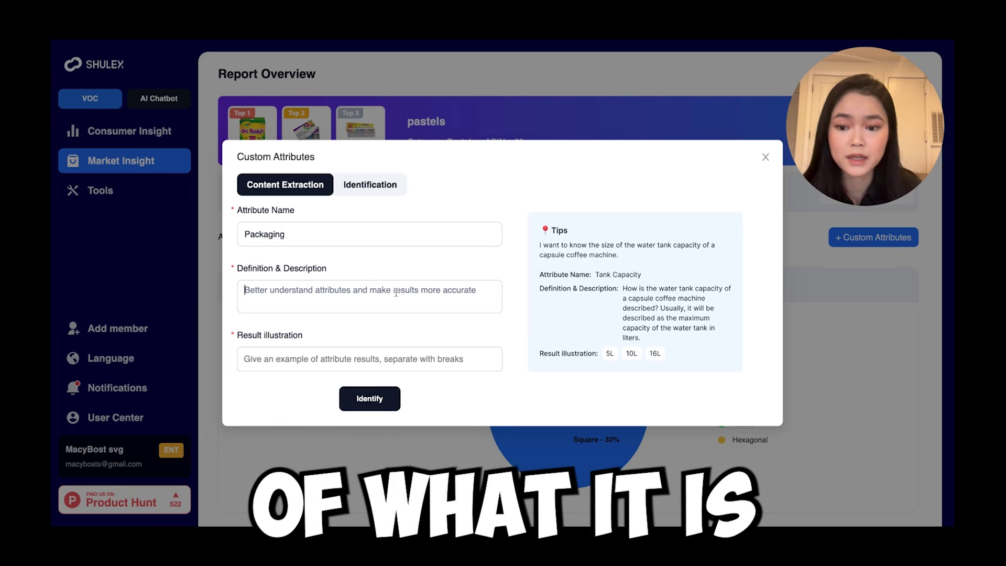
{"action": "left_click", "coordinate": [246, 289]}
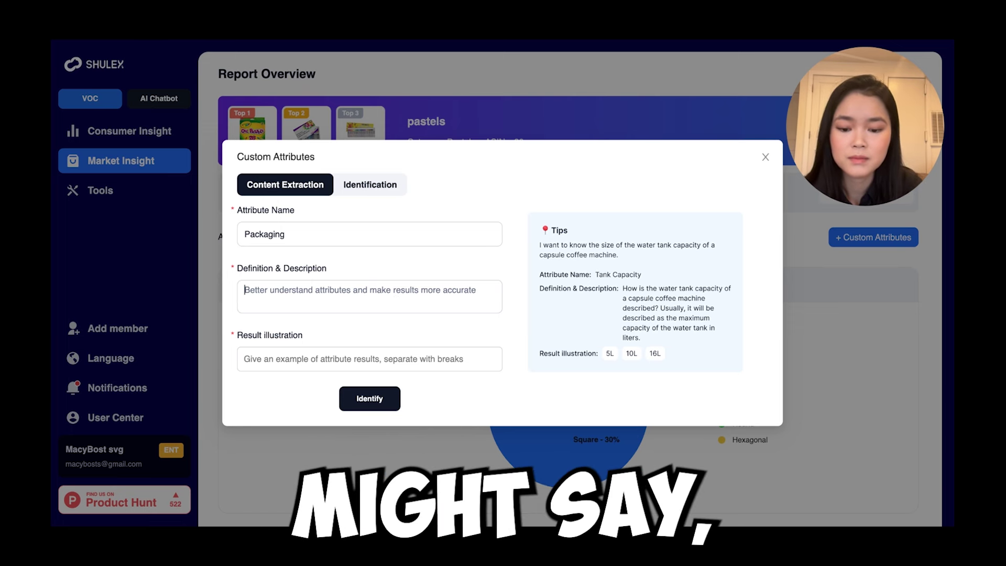
{"action": "type", "text": "What kind of materi"}
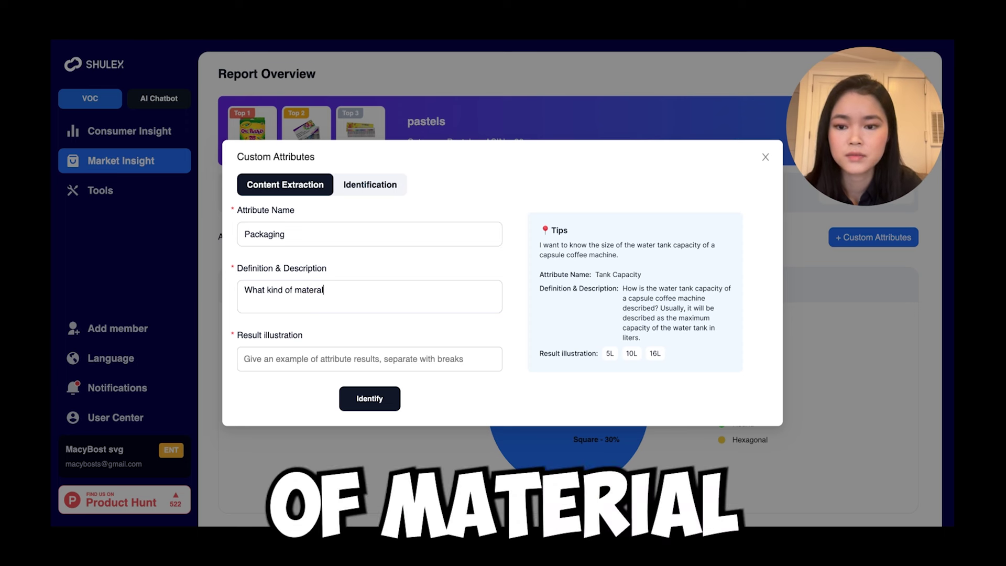
{"action": "type", "text": "al are used to packag"}
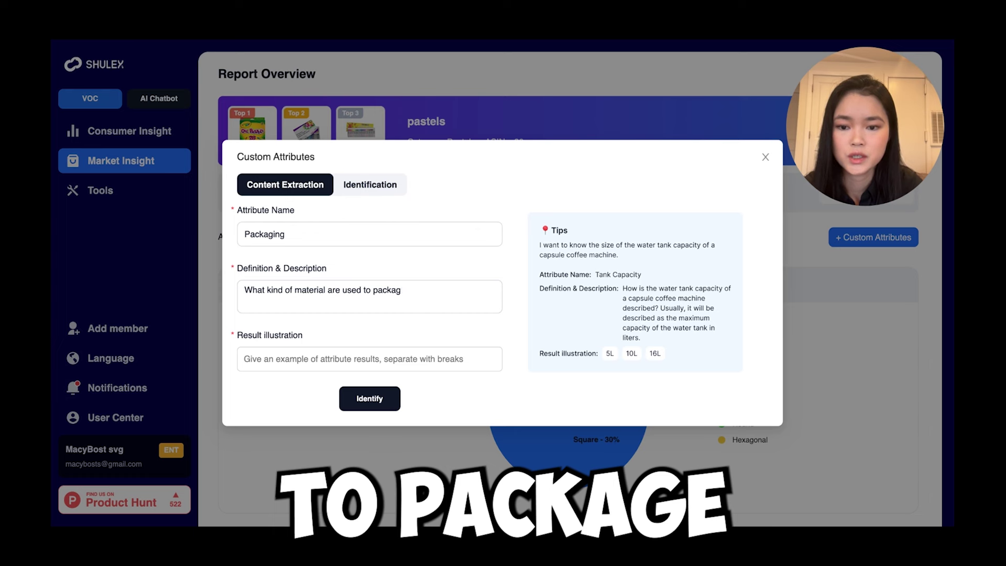
{"action": "key", "text": "BackSpace"}
{"action": "key", "text": "BackSpace"}
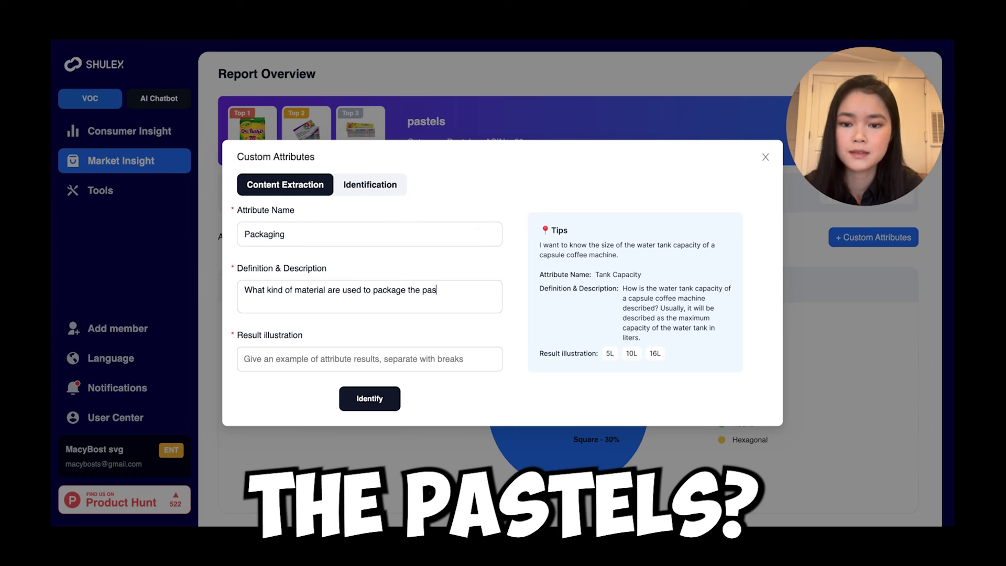
{"action": "type", "text": "the pastels? Usuallyu"}
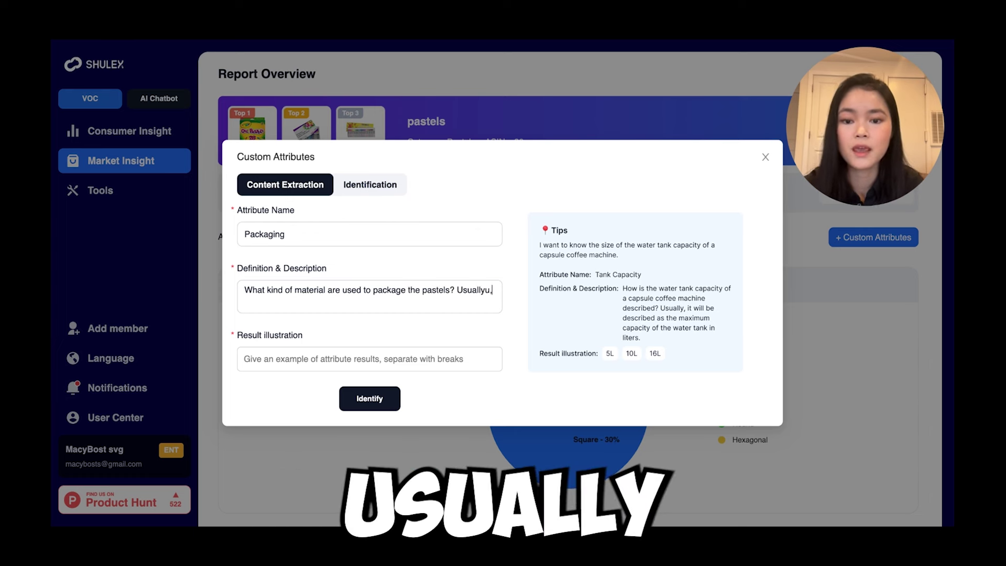
{"action": "type", "text": " it will be a wooden box, "}
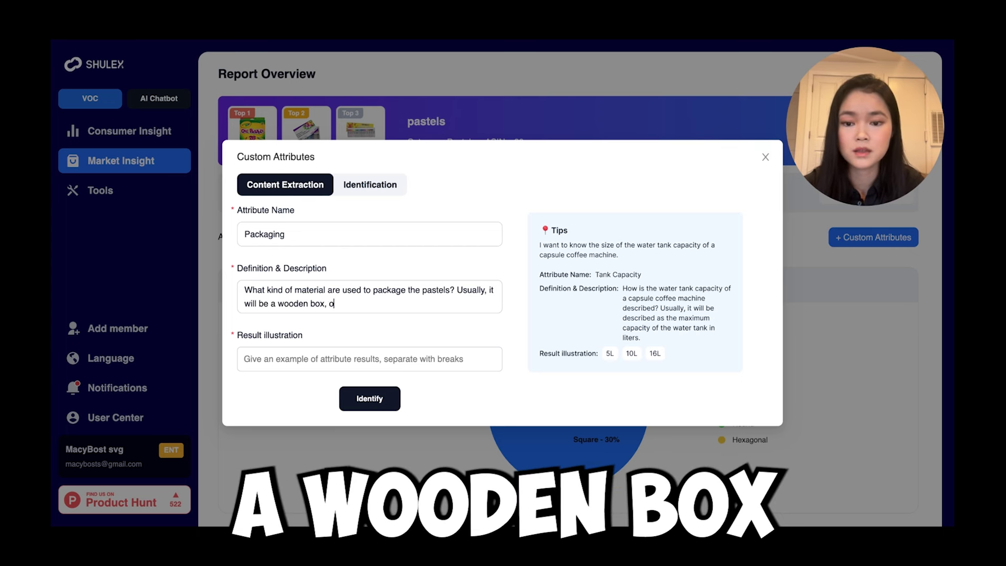
{"action": "type", "text": "or a cardboard box"}
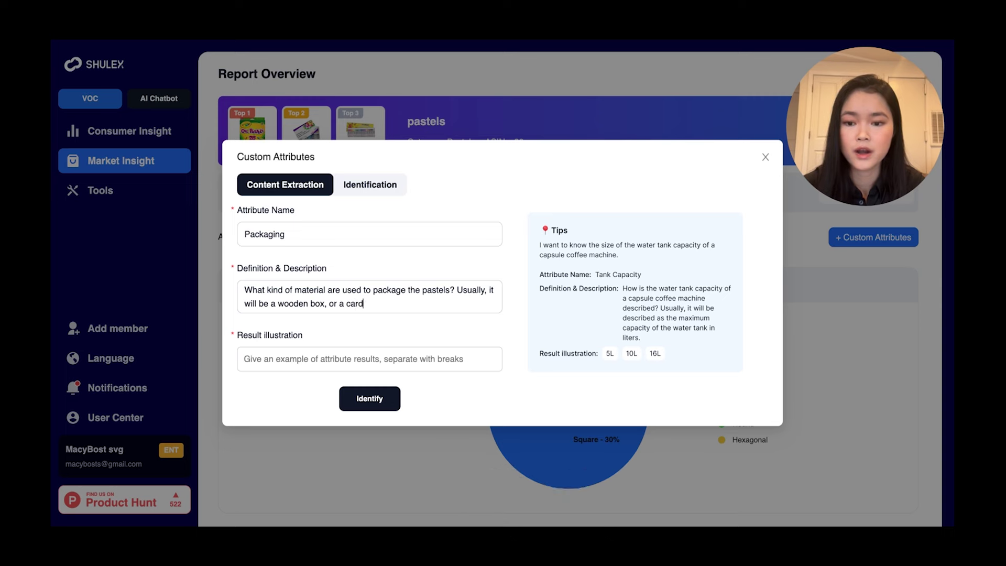
{"action": "left_click", "coordinate": [380, 362]}
{"action": "type", "text": "wood"}
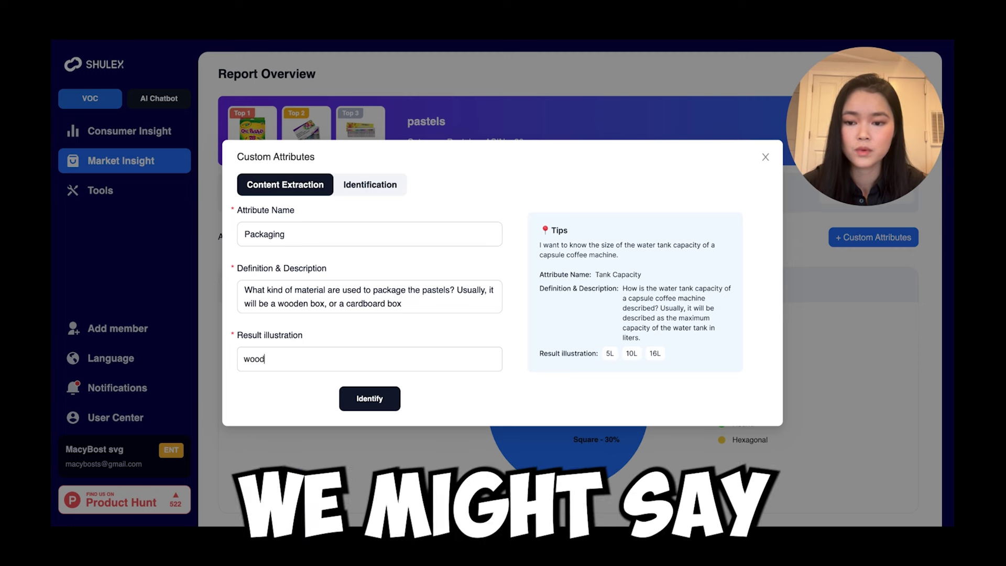
{"action": "type", "text": "en box cardboard box"}
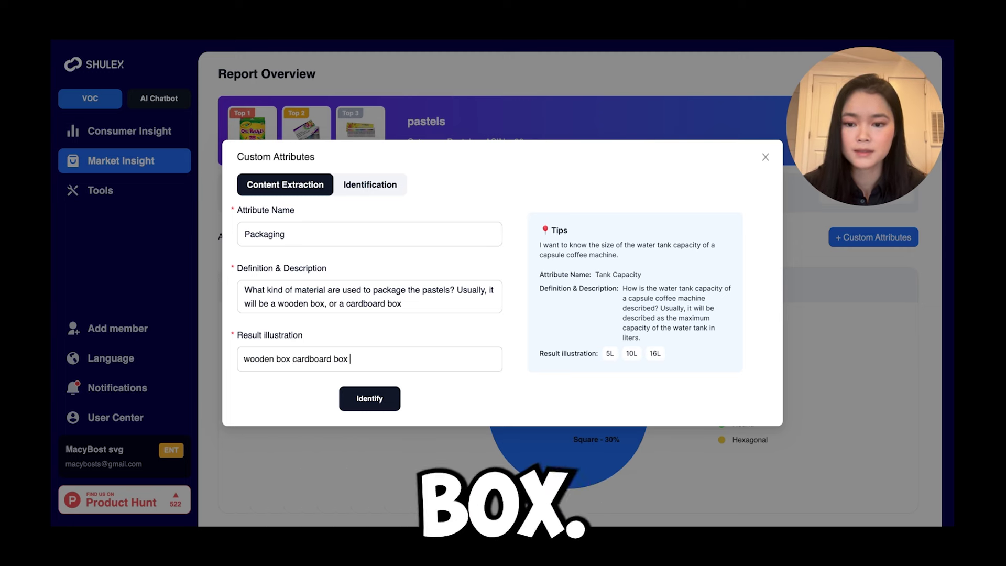
{"action": "key", "text": "Return"}
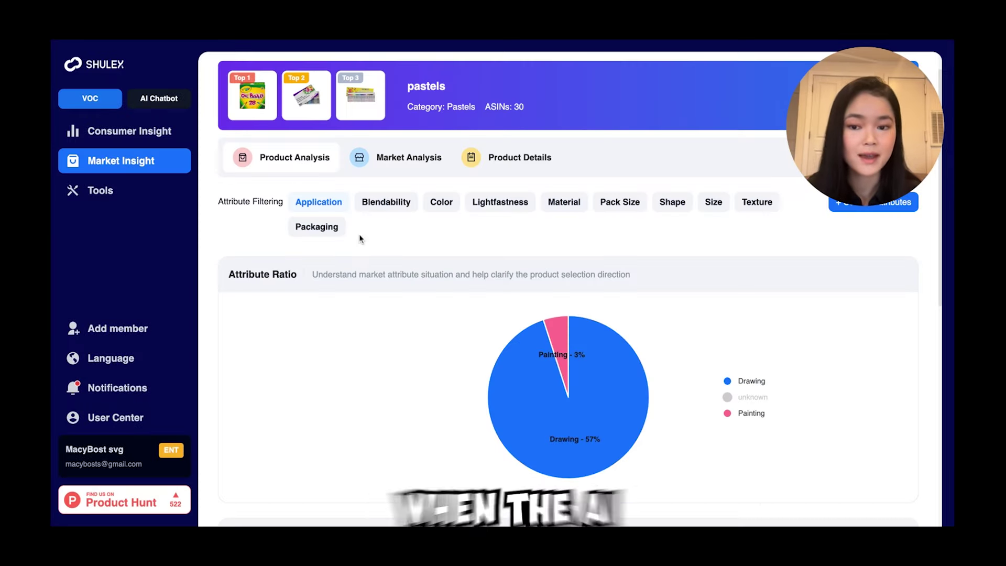
Show the Packaging breakdown (wooden box 37%), then the Pack Size sales trend.
{"action": "left_click", "coordinate": [336, 227]}
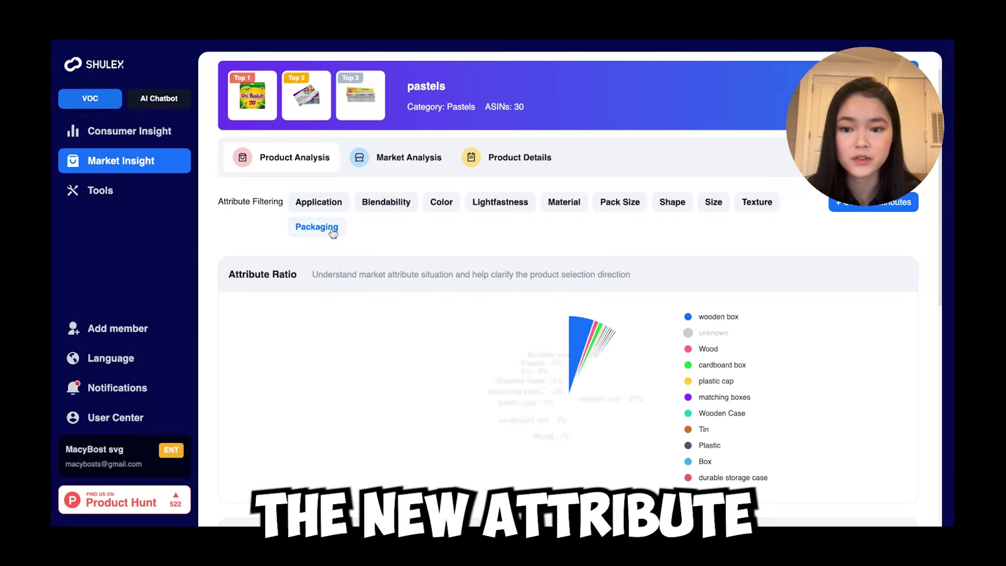
{"action": "scroll", "coordinate": [384, 245], "scroll_direction": "down", "scroll_amount": 1}
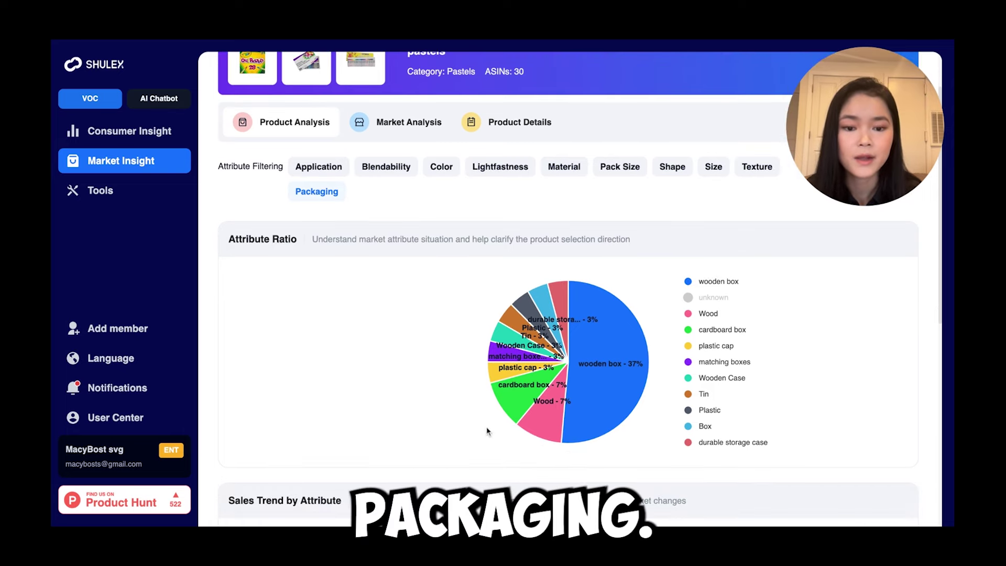
{"action": "mouse_move", "coordinate": [572, 431]}
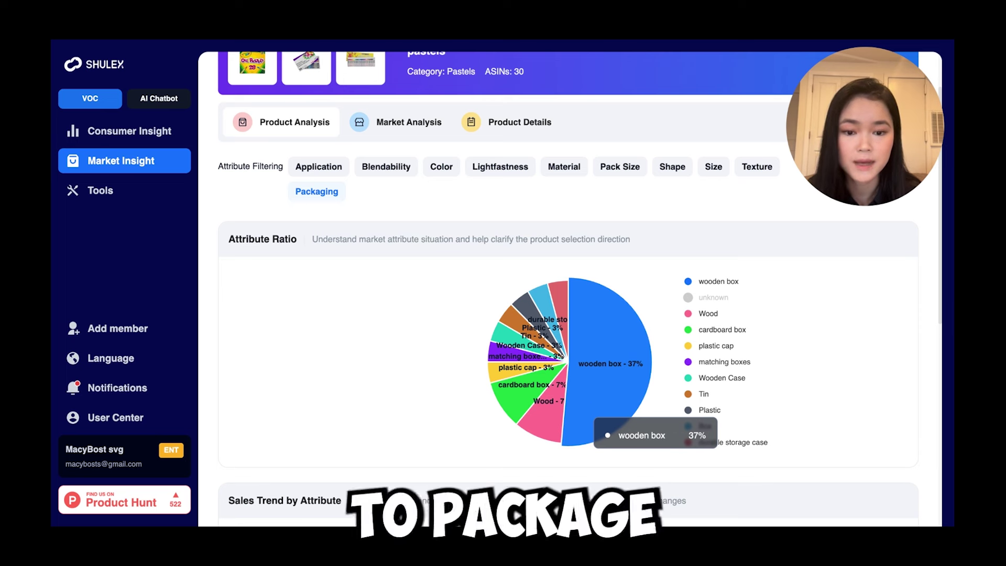
{"action": "mouse_move", "coordinate": [531, 331]}
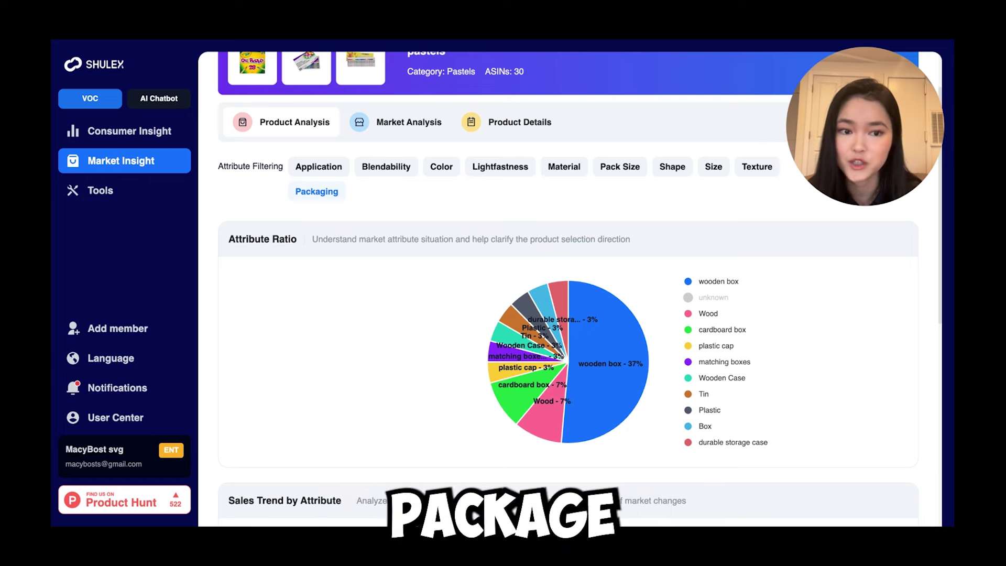
{"action": "left_click", "coordinate": [620, 166]}
{"action": "scroll", "coordinate": [562, 321], "scroll_direction": "down", "scroll_amount": 5}
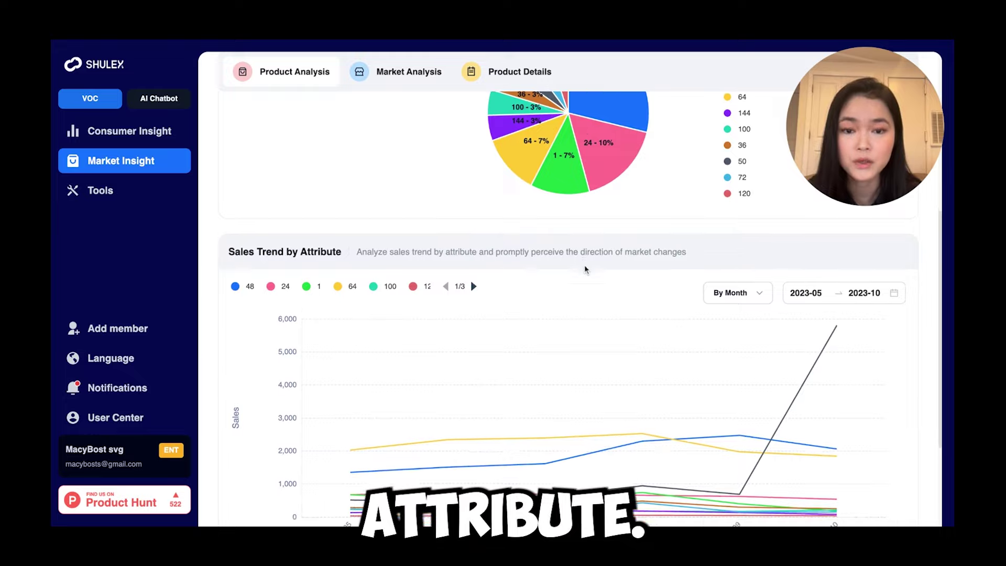
{"action": "scroll", "coordinate": [576, 285], "scroll_direction": "up", "scroll_amount": 5}
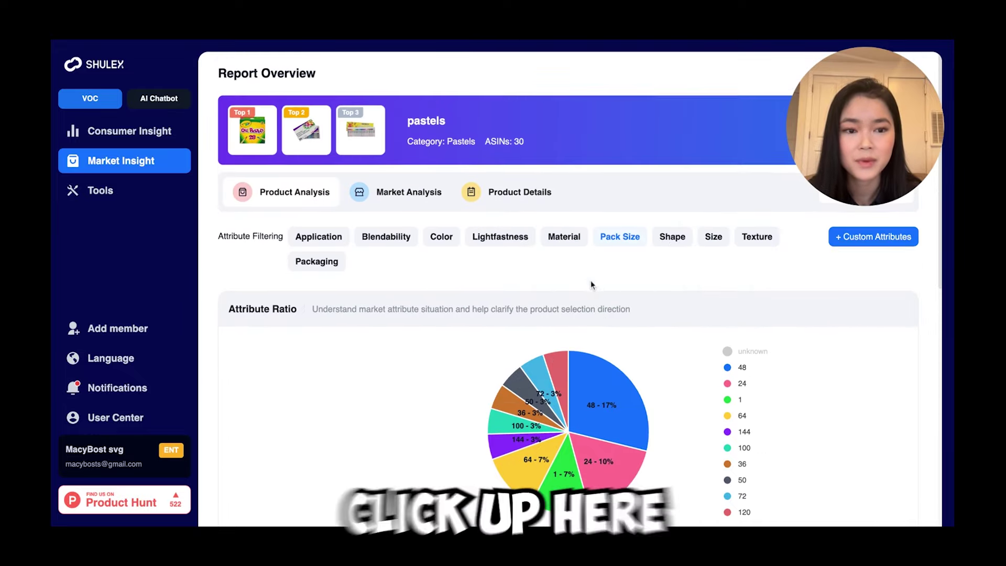
{"action": "scroll", "coordinate": [590, 281], "scroll_direction": "down", "scroll_amount": 5}
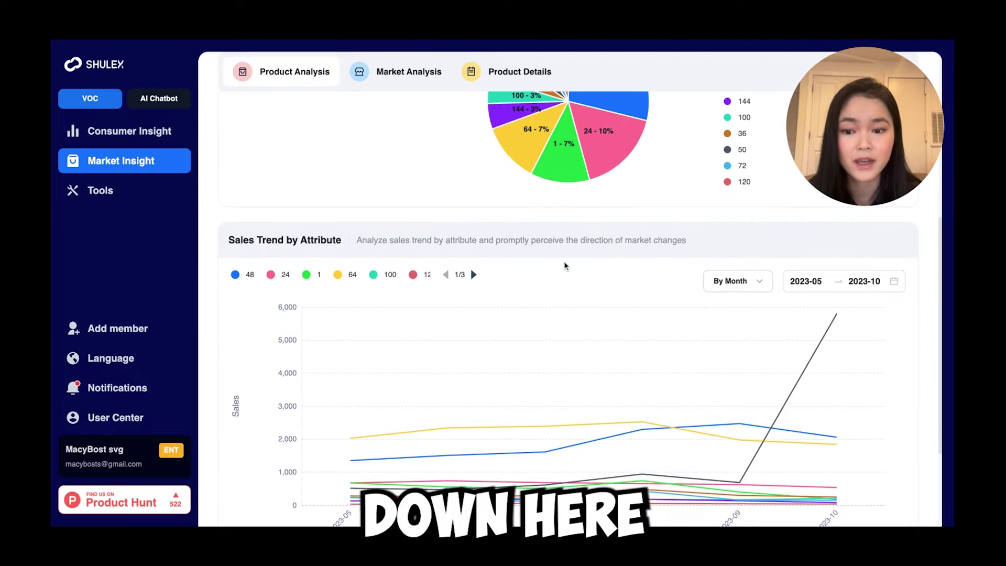
{"action": "scroll", "coordinate": [565, 264], "scroll_direction": "up", "scroll_amount": 1}
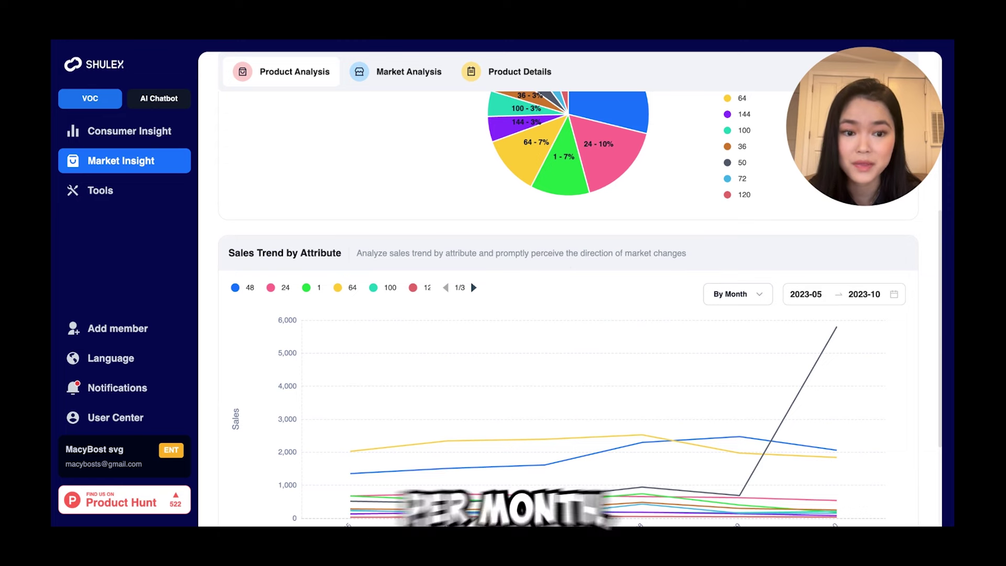
{"action": "left_click", "coordinate": [745, 303]}
{"action": "left_click", "coordinate": [750, 299]}
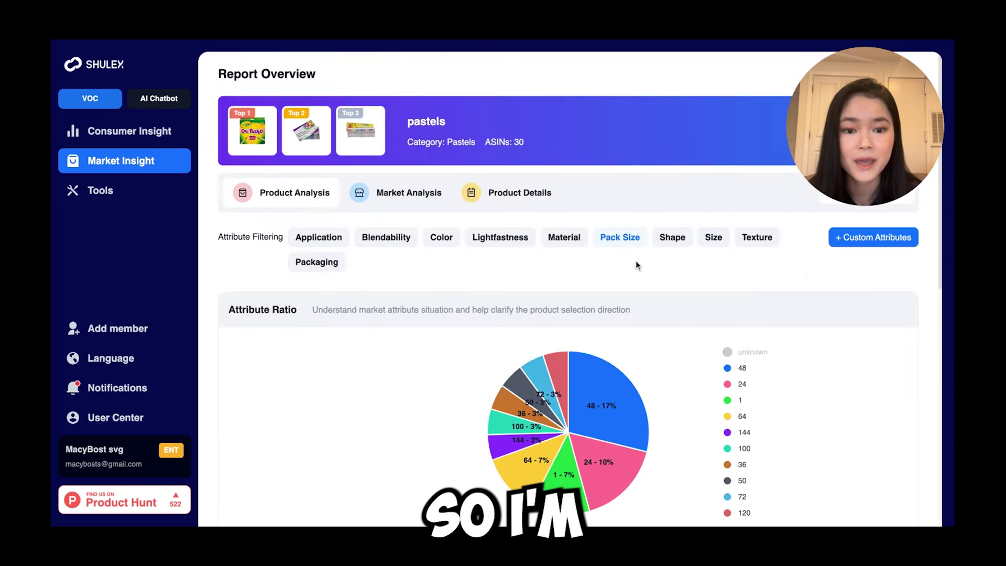
{"action": "scroll", "coordinate": [637, 260], "scroll_direction": "down", "scroll_amount": 6}
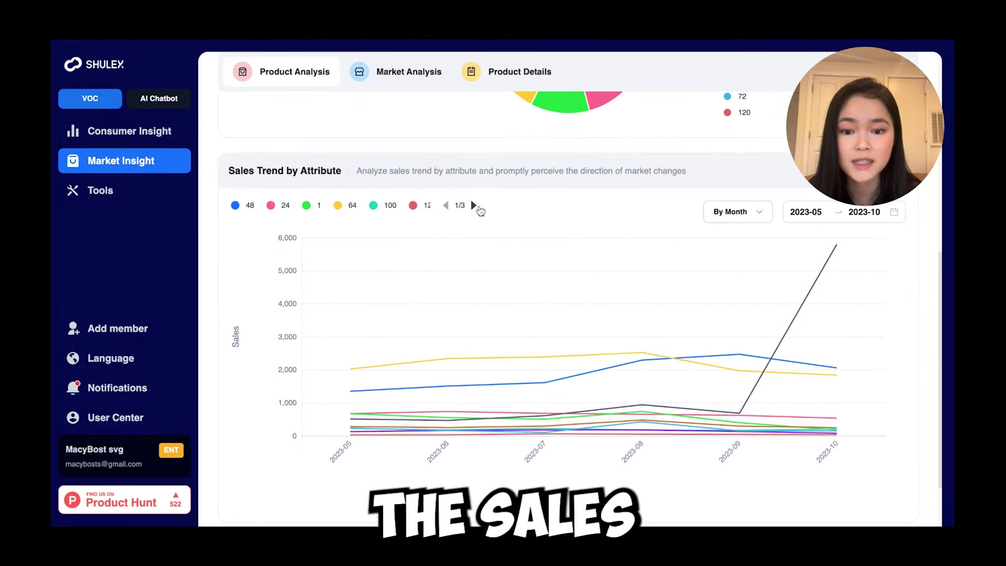
{"action": "mouse_move", "coordinate": [543, 317]}
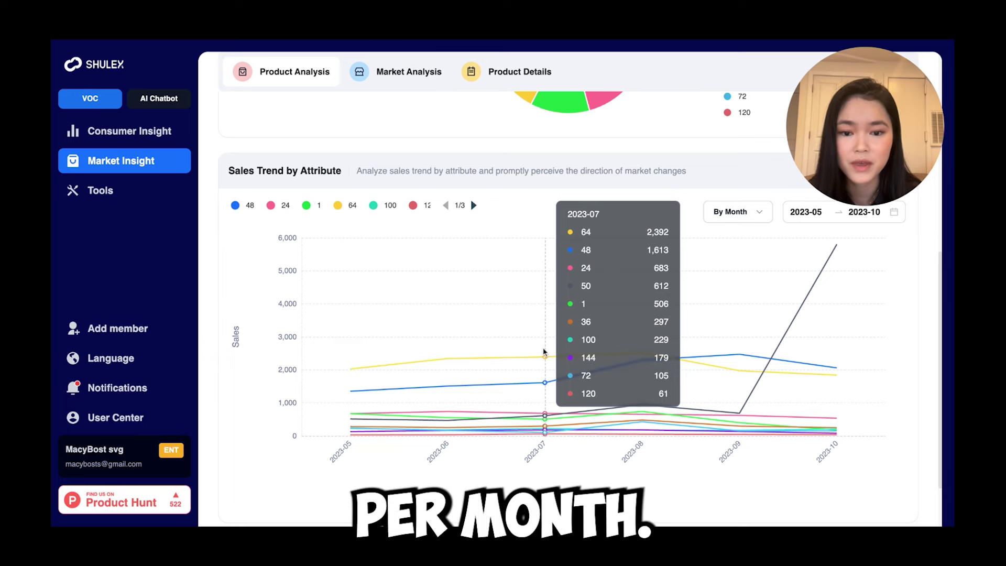
{"action": "scroll", "coordinate": [817, 238], "scroll_direction": "up", "scroll_amount": 1}
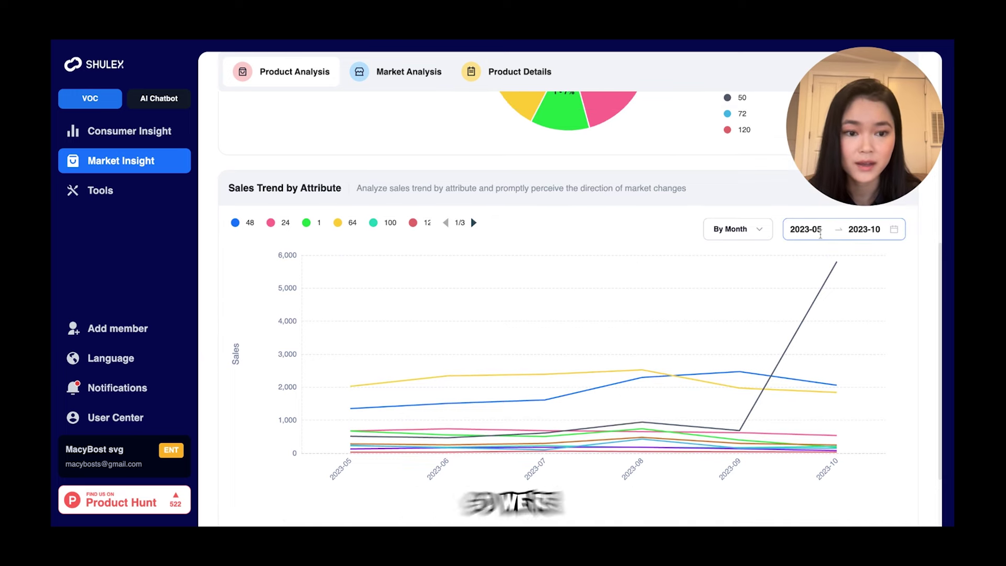
{"action": "mouse_move", "coordinate": [390, 377]}
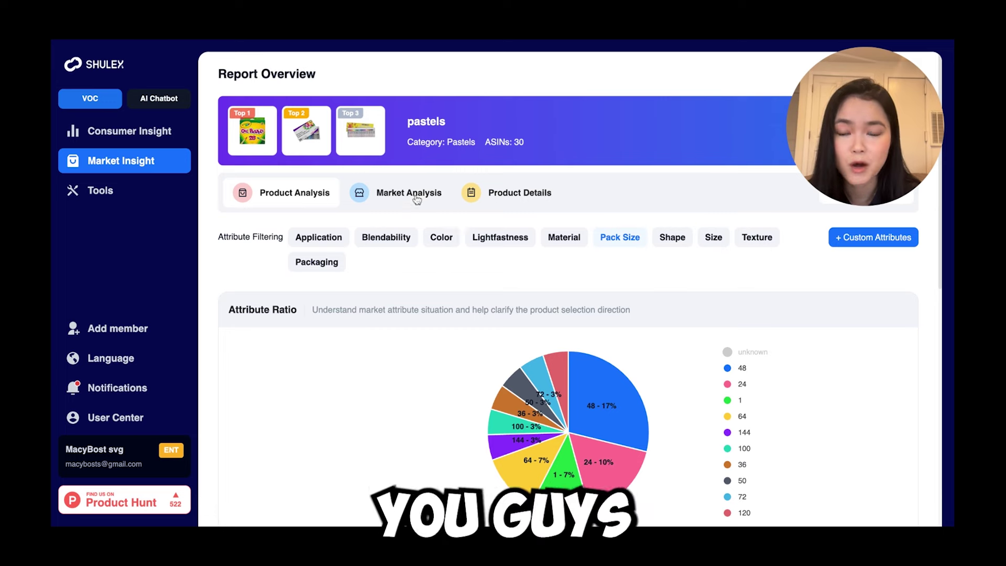
{"action": "left_click", "coordinate": [417, 199]}
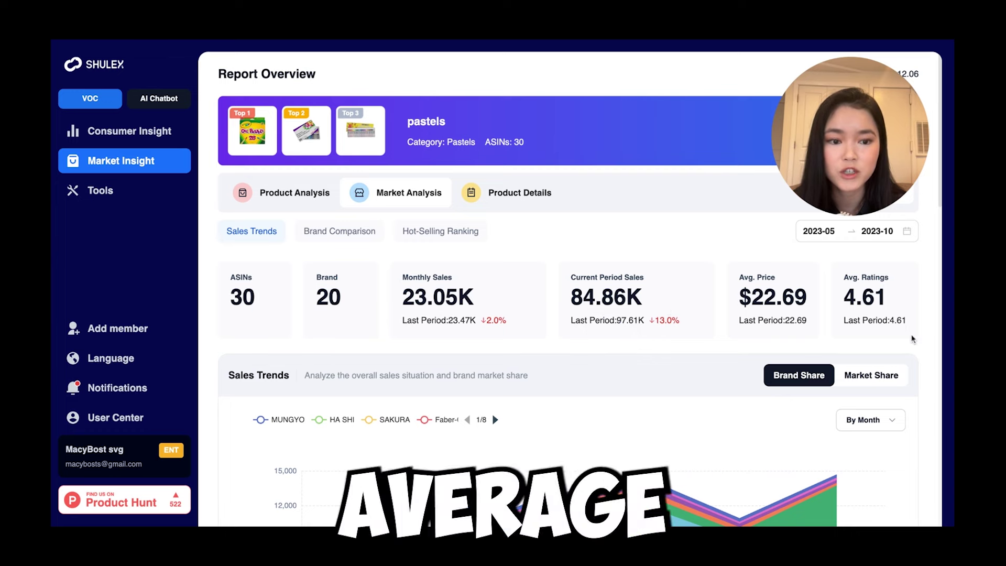
{"action": "scroll", "coordinate": [930, 341], "scroll_direction": "down", "scroll_amount": 1}
{"action": "scroll", "coordinate": [930, 342], "scroll_direction": "down", "scroll_amount": 3}
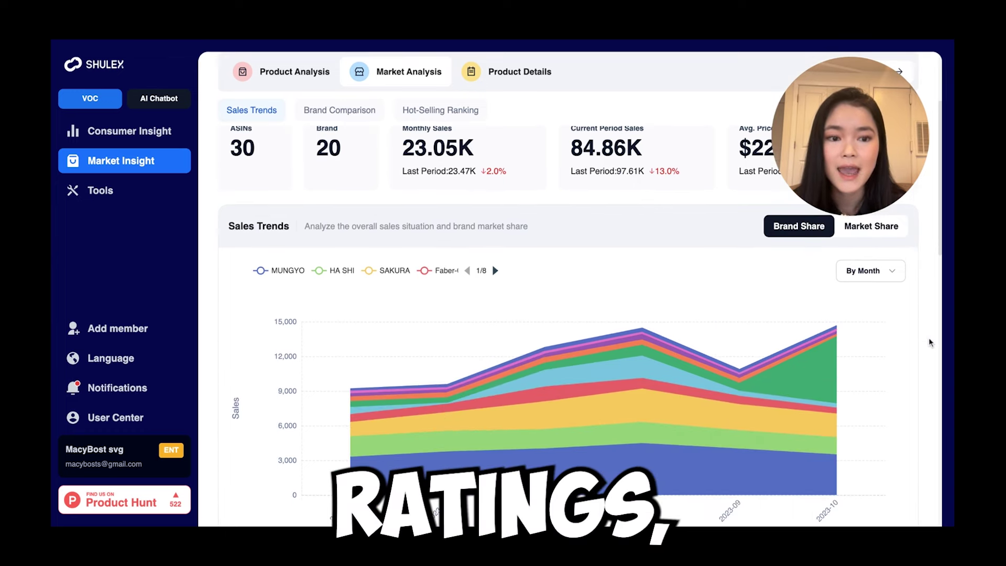
{"action": "scroll", "coordinate": [931, 342], "scroll_direction": "down", "scroll_amount": 1}
{"action": "scroll", "coordinate": [930, 341], "scroll_direction": "up", "scroll_amount": 1}
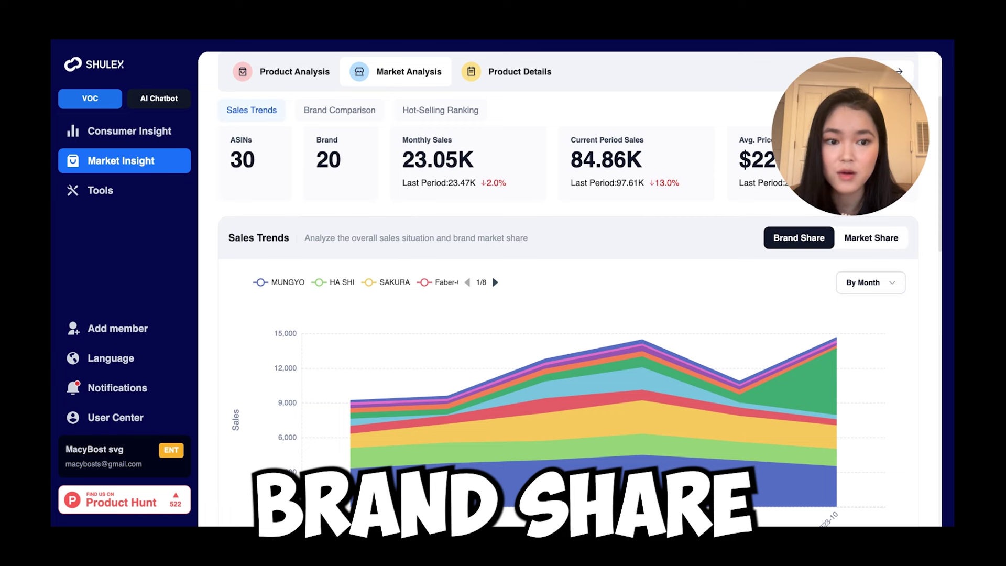
{"action": "scroll", "coordinate": [294, 257], "scroll_direction": "down", "scroll_amount": 1}
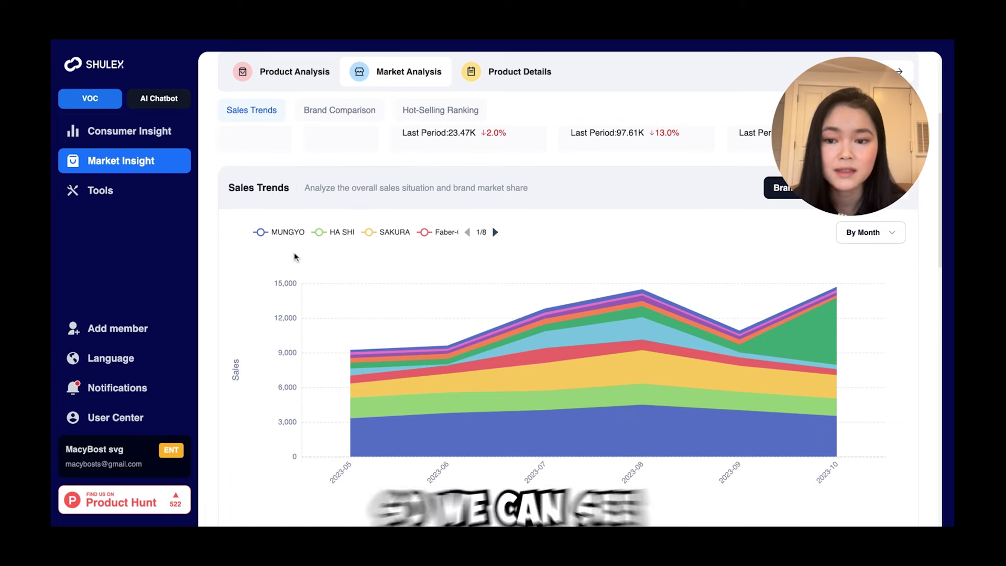
{"action": "mouse_move", "coordinate": [403, 414]}
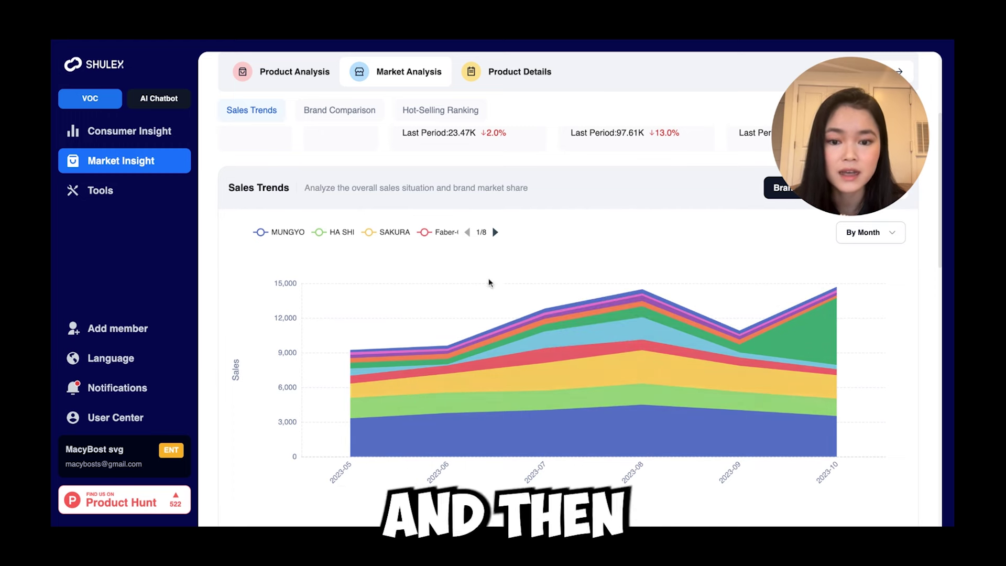
{"action": "mouse_move", "coordinate": [403, 376]}
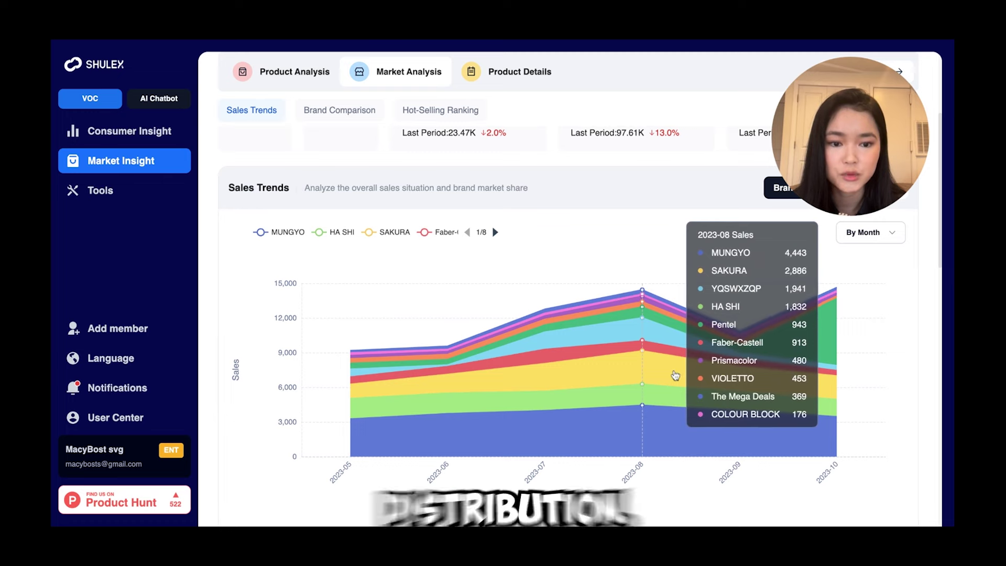
{"action": "scroll", "coordinate": [822, 400], "scroll_direction": "down", "scroll_amount": 1}
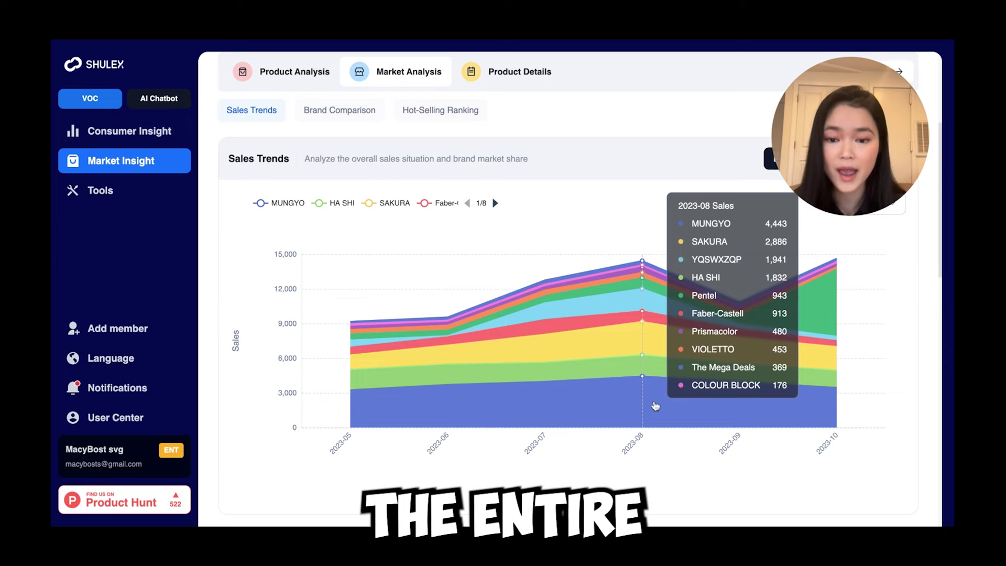
{"action": "scroll", "coordinate": [887, 344], "scroll_direction": "up", "scroll_amount": 3}
{"action": "left_click", "coordinate": [879, 253]}
Compare this year's and last year's sales volume in the market-share Sales Trends chart.
{"action": "scroll", "coordinate": [896, 305], "scroll_direction": "down", "scroll_amount": 2}
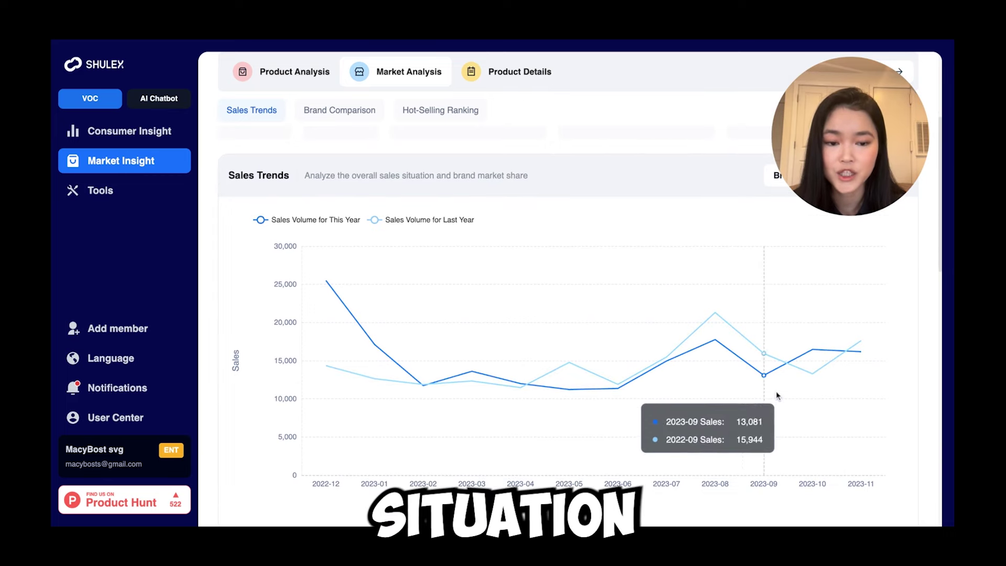
{"action": "scroll", "coordinate": [917, 395], "scroll_direction": "down", "scroll_amount": 1}
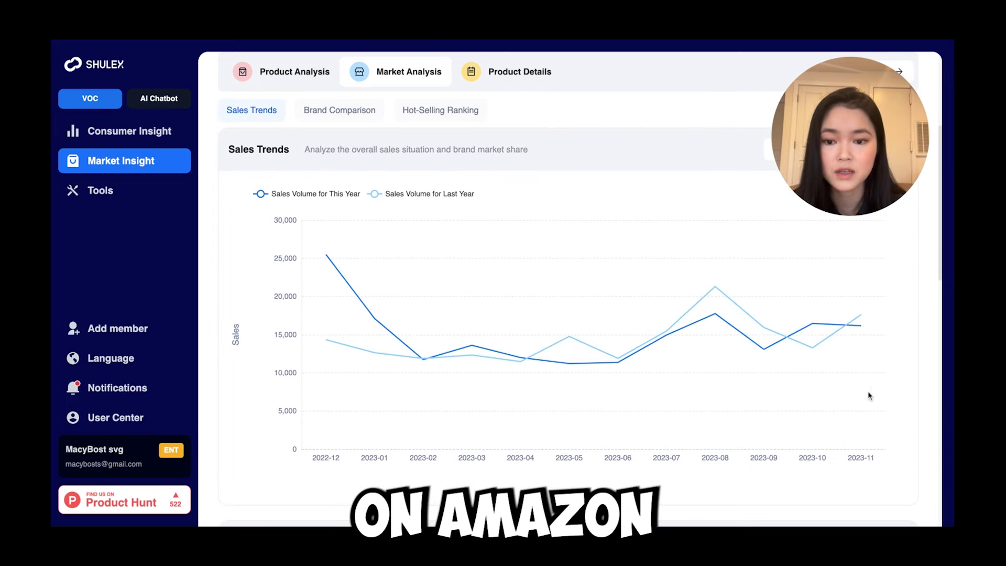
{"action": "mouse_move", "coordinate": [325, 260]}
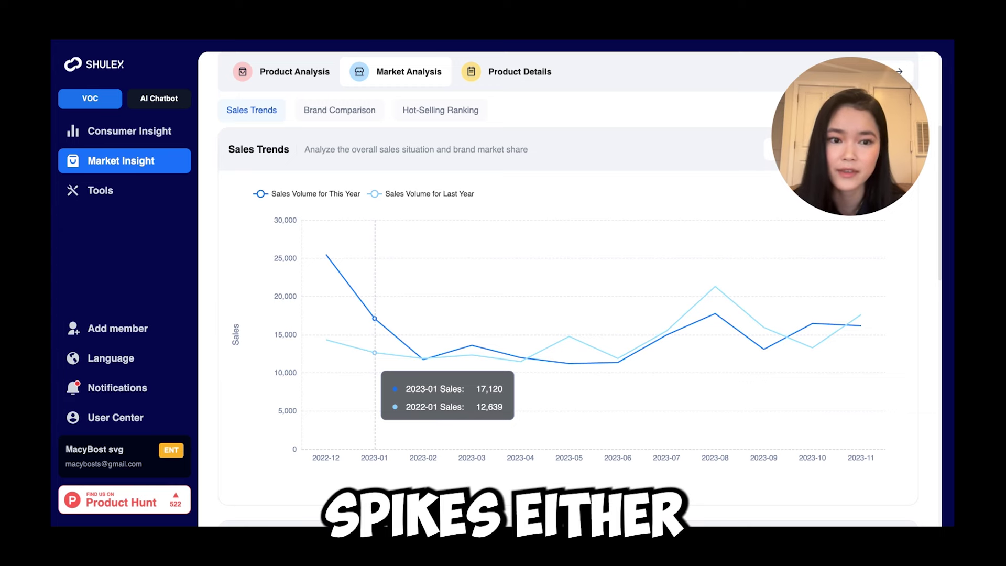
{"action": "scroll", "coordinate": [568, 320], "scroll_direction": "down", "scroll_amount": 6}
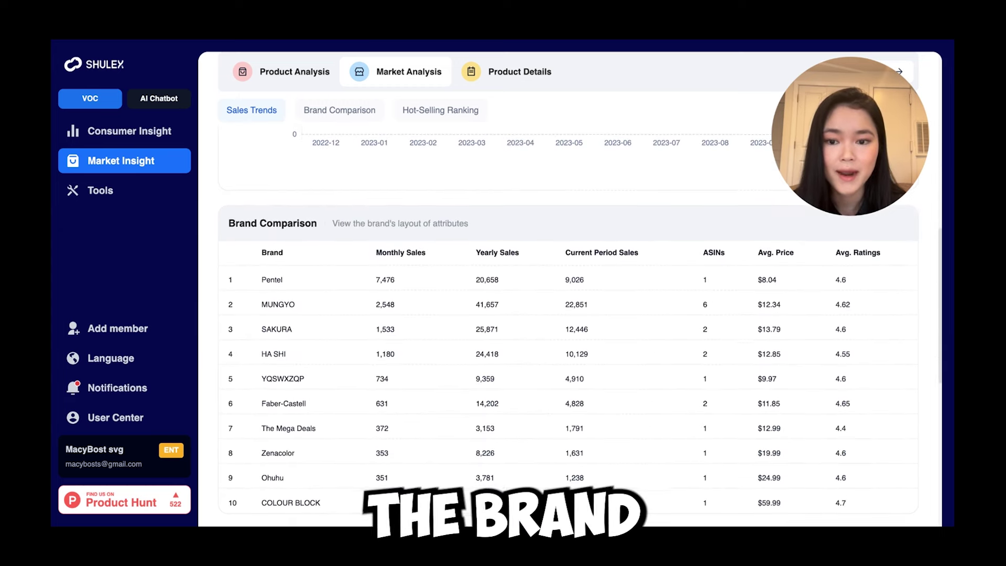
{"action": "scroll", "coordinate": [366, 264], "scroll_direction": "down", "scroll_amount": 1}
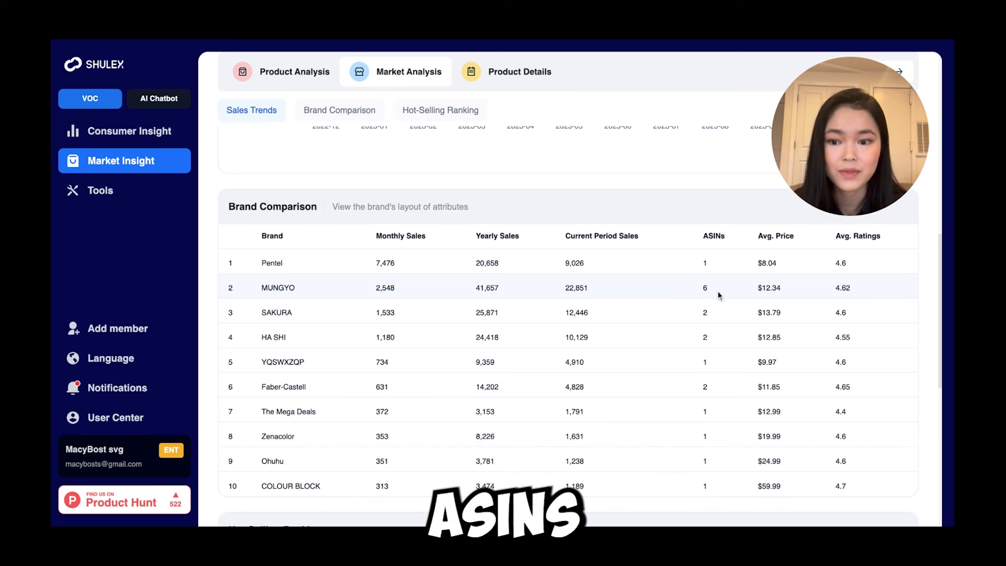
{"action": "scroll", "coordinate": [789, 261], "scroll_direction": "down", "scroll_amount": 1}
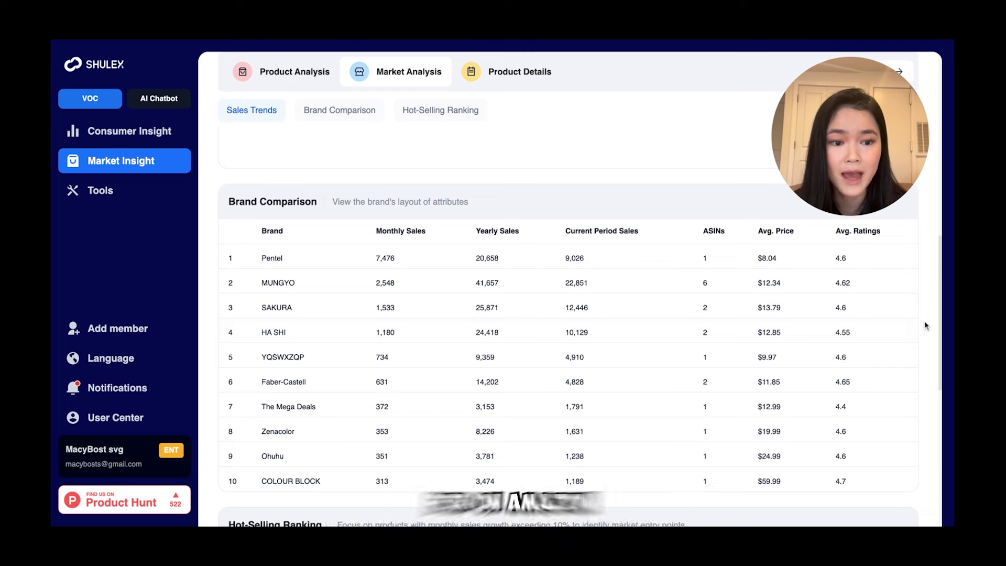
{"action": "scroll", "coordinate": [920, 326], "scroll_direction": "up", "scroll_amount": 10}
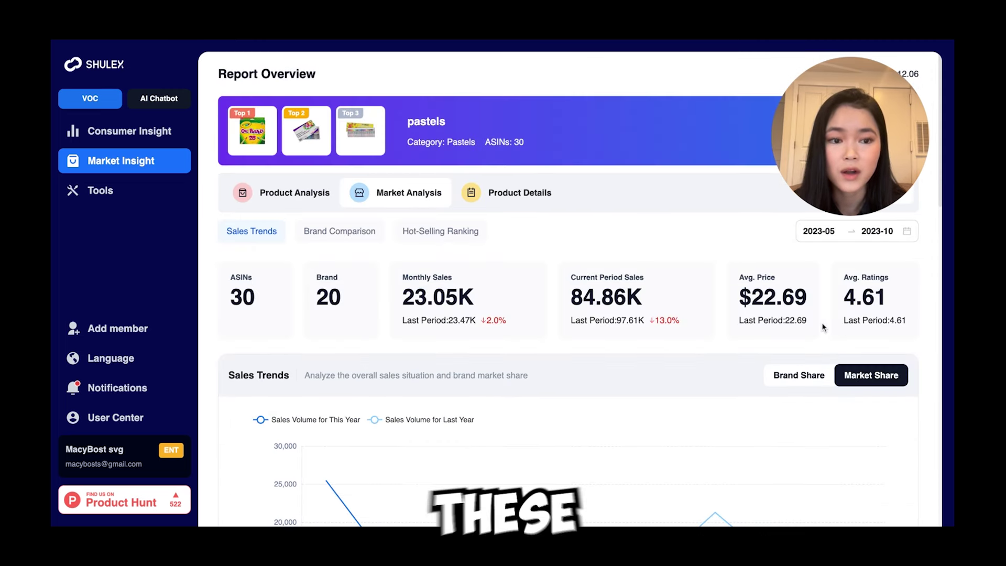
{"action": "scroll", "coordinate": [921, 343], "scroll_direction": "down", "scroll_amount": 1}
{"action": "scroll", "coordinate": [824, 323], "scroll_direction": "up", "scroll_amount": 1}
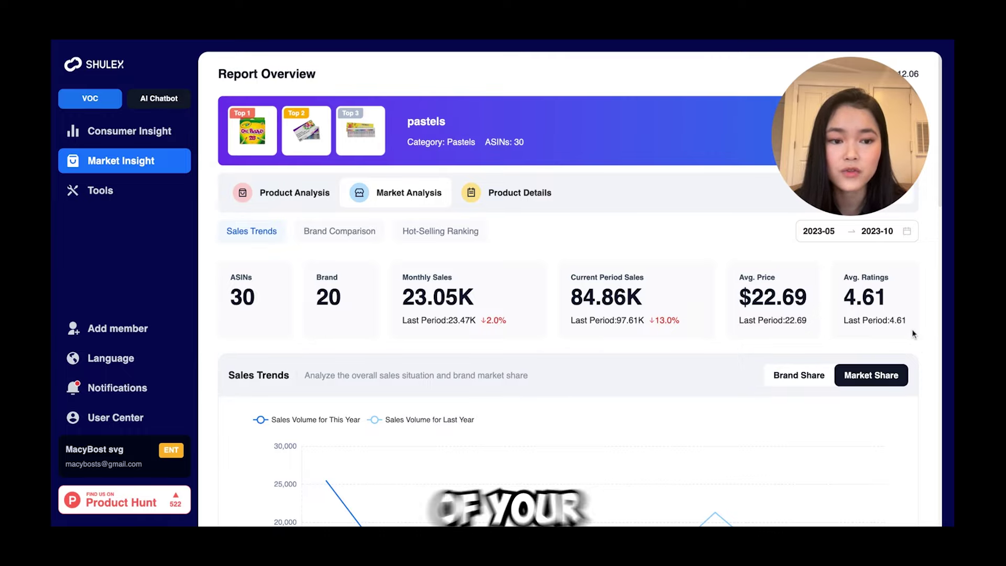
Scroll Market Analysis to the Hot-Selling Ranking, led by Pentel up 746%.
{"action": "scroll", "coordinate": [924, 343], "scroll_direction": "down", "scroll_amount": 15}
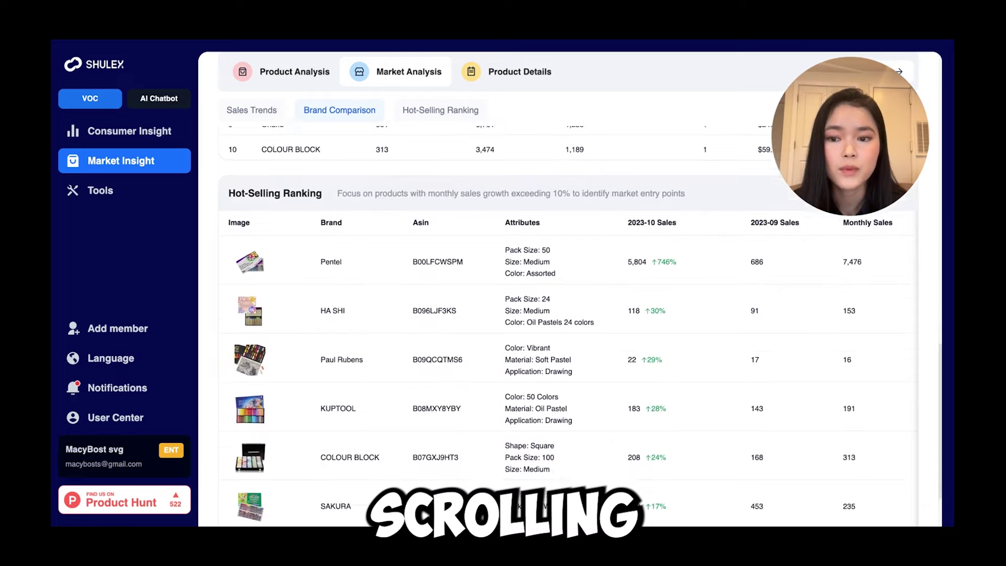
{"action": "scroll", "coordinate": [419, 214], "scroll_direction": "up", "scroll_amount": 2}
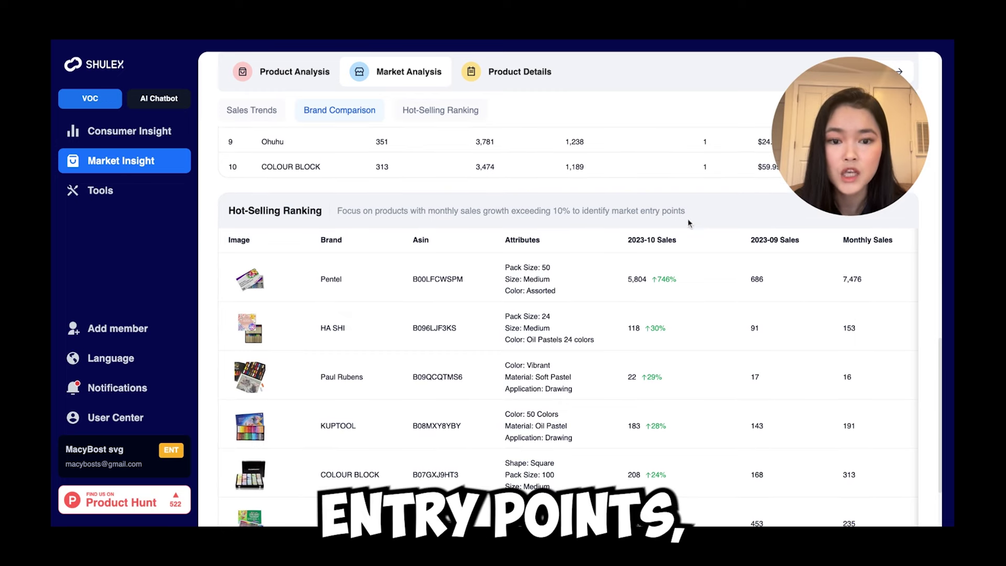
{"action": "scroll", "coordinate": [698, 263], "scroll_direction": "down", "scroll_amount": 1}
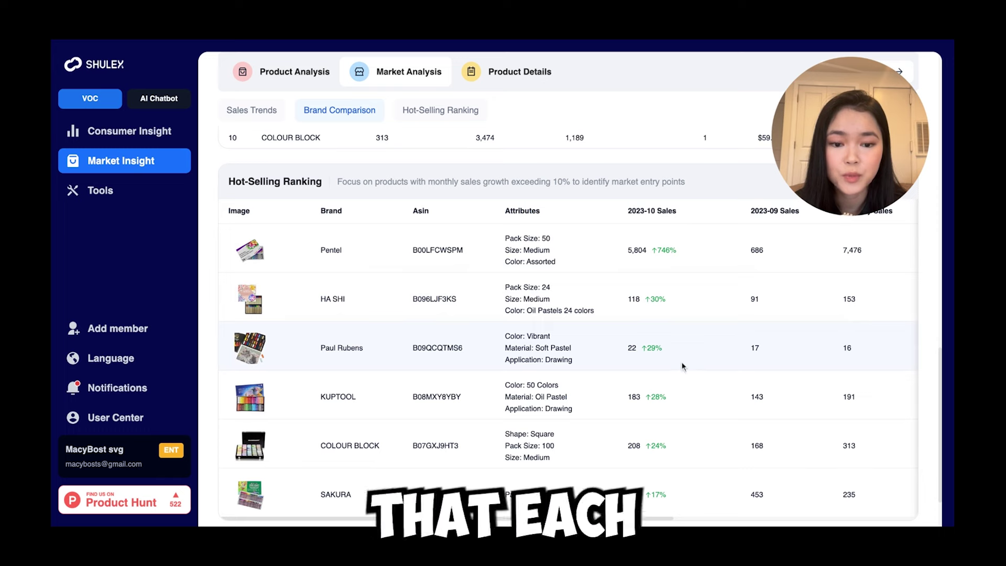
{"action": "scroll", "coordinate": [687, 434], "scroll_direction": "up", "scroll_amount": 1}
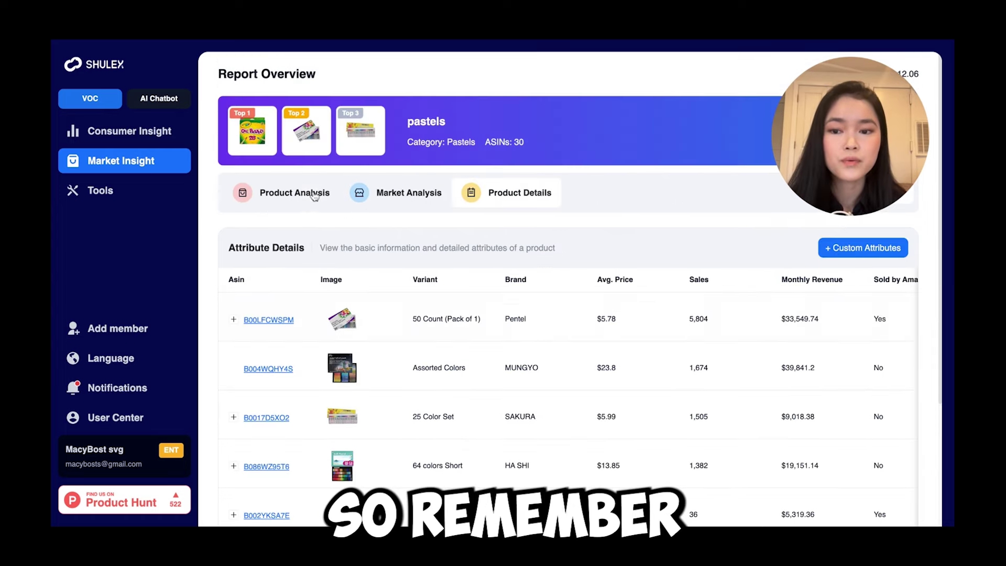
Browse the Product Details Attribute Details table, topped by Pentel's 50-count set at $5.78.
{"action": "left_click", "coordinate": [313, 194]}
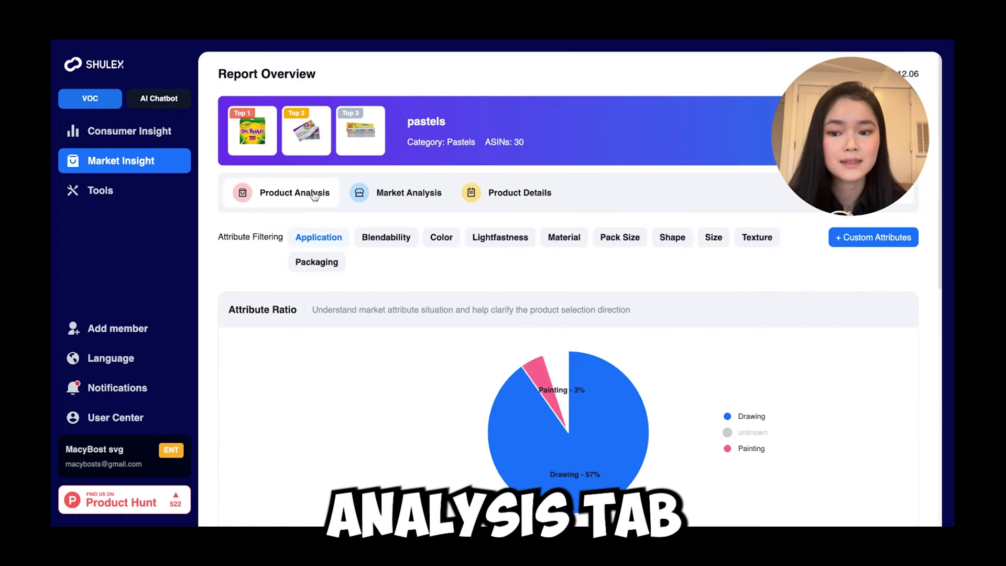
{"action": "scroll", "coordinate": [456, 257], "scroll_direction": "down", "scroll_amount": 1}
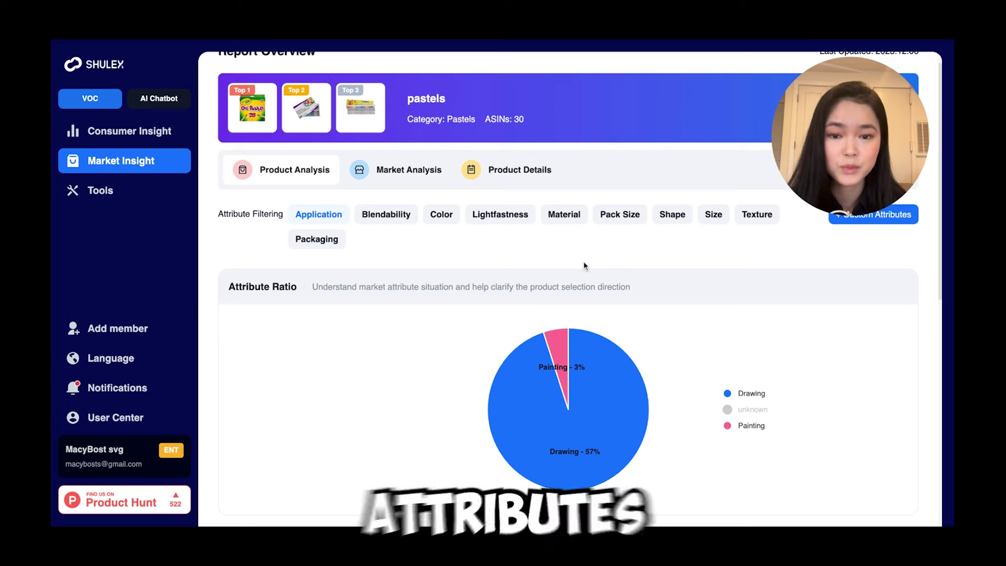
{"action": "left_click", "coordinate": [523, 175]}
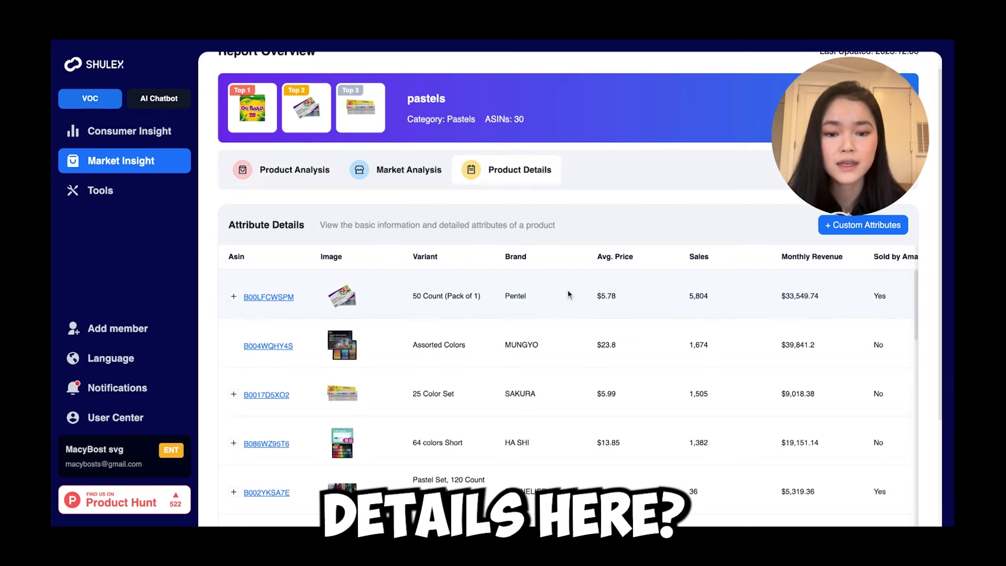
{"action": "scroll", "coordinate": [568, 295], "scroll_direction": "up", "scroll_amount": 1}
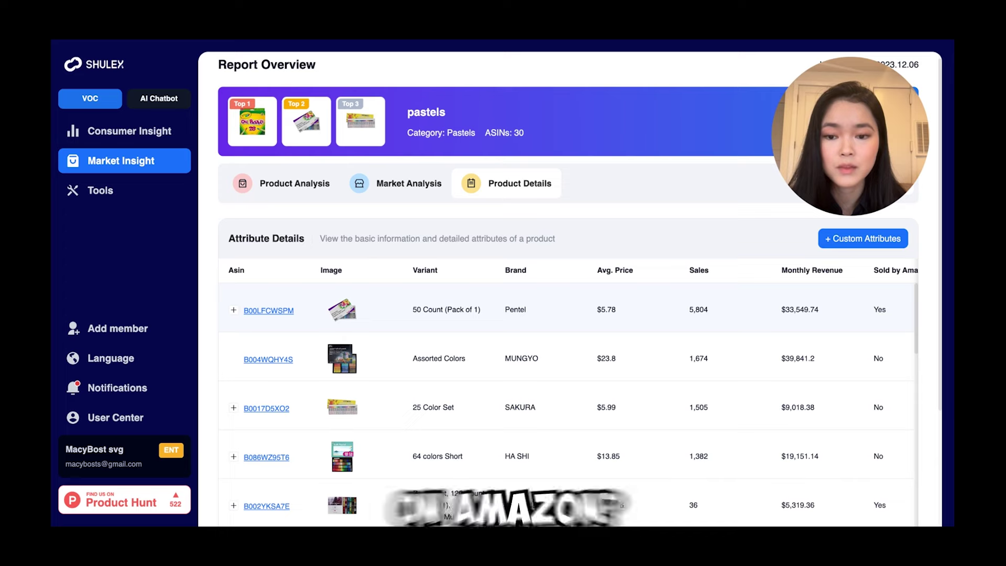
{"action": "scroll", "coordinate": [568, 399], "scroll_direction": "down", "scroll_amount": 10}
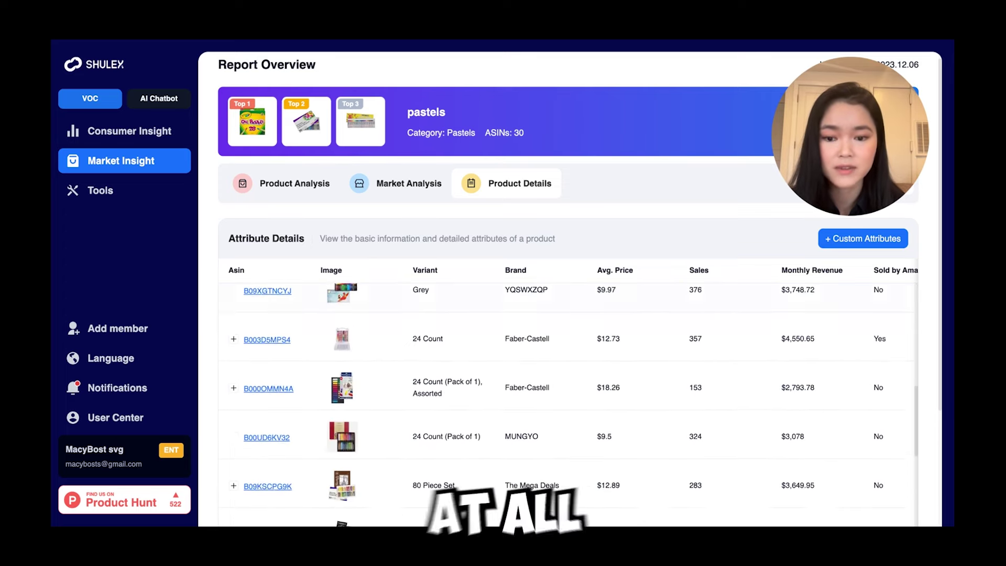
{"action": "scroll", "coordinate": [862, 268], "scroll_direction": "up", "scroll_amount": 10}
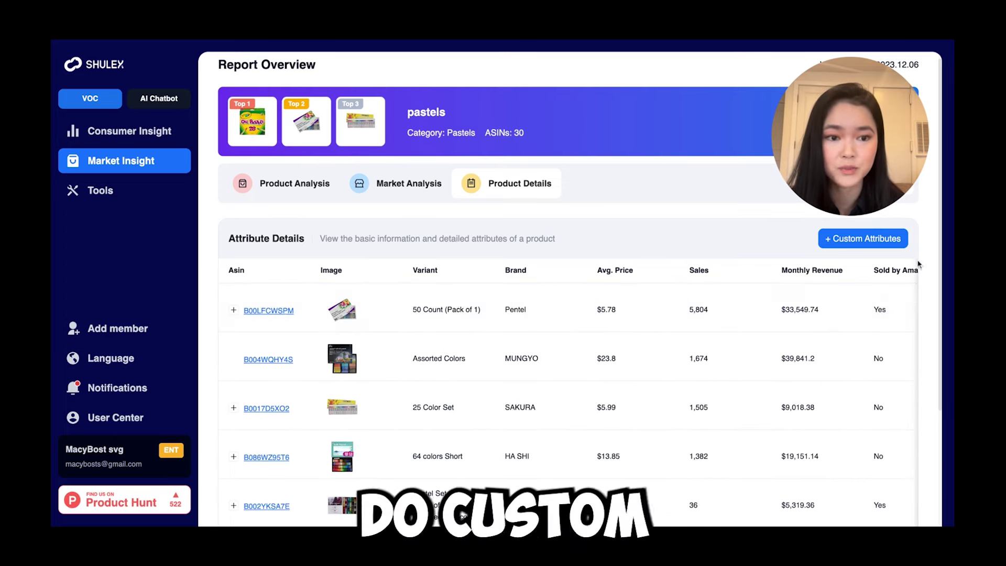
{"action": "scroll", "coordinate": [929, 291], "scroll_direction": "down", "scroll_amount": 3}
{"action": "scroll", "coordinate": [929, 291], "scroll_direction": "up", "scroll_amount": 4}
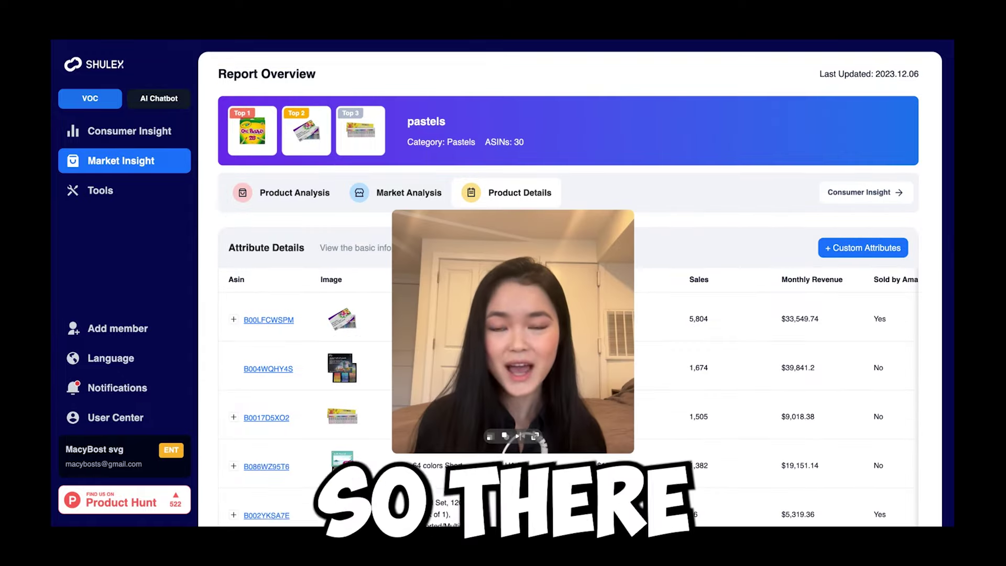